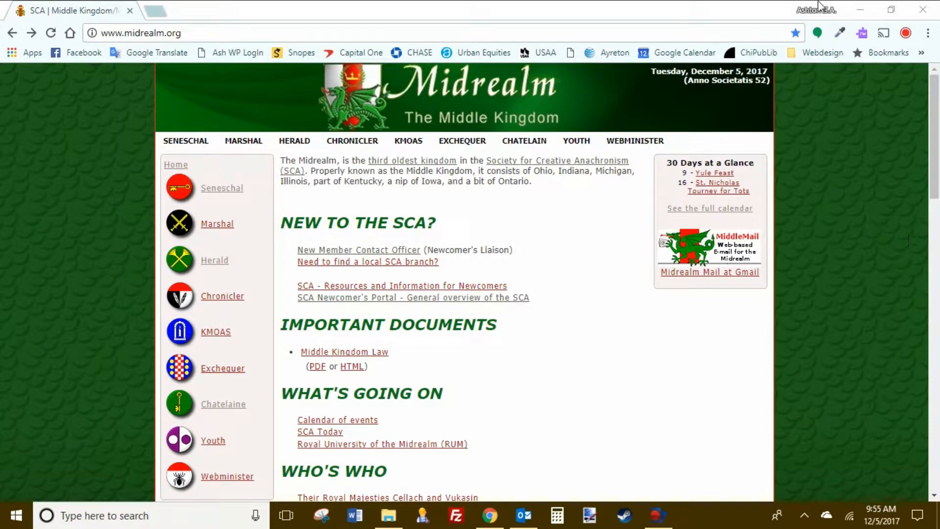
Step: Go to the Office of the Dragon Herald page from the HERALD navigation item
mouse_move(296, 142)
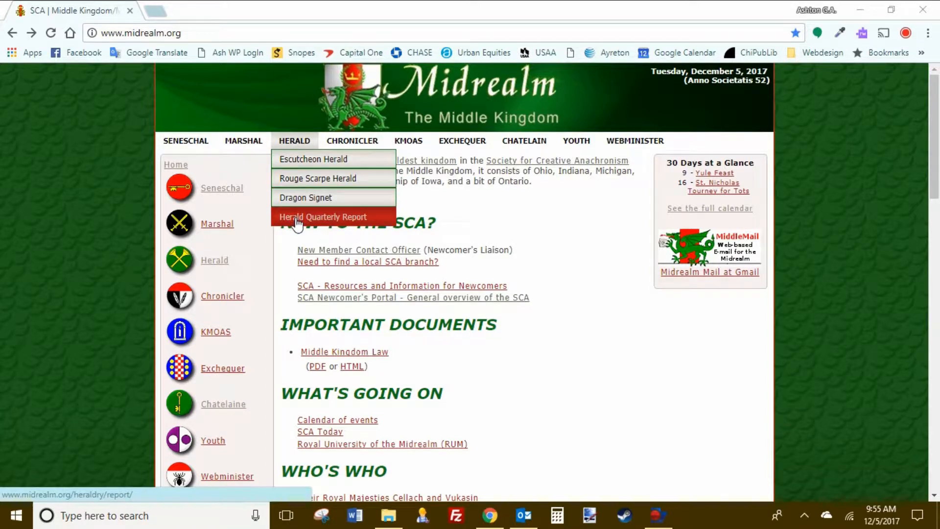
click(296, 141)
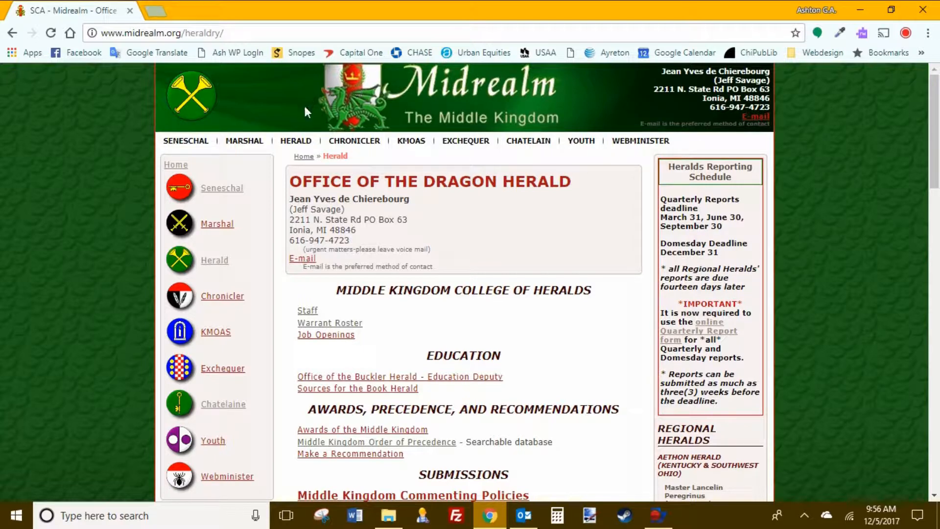
Step: Choose Herald Quarterly Report under HERALD to reach the Domesday 2017 report page
mouse_move(301, 142)
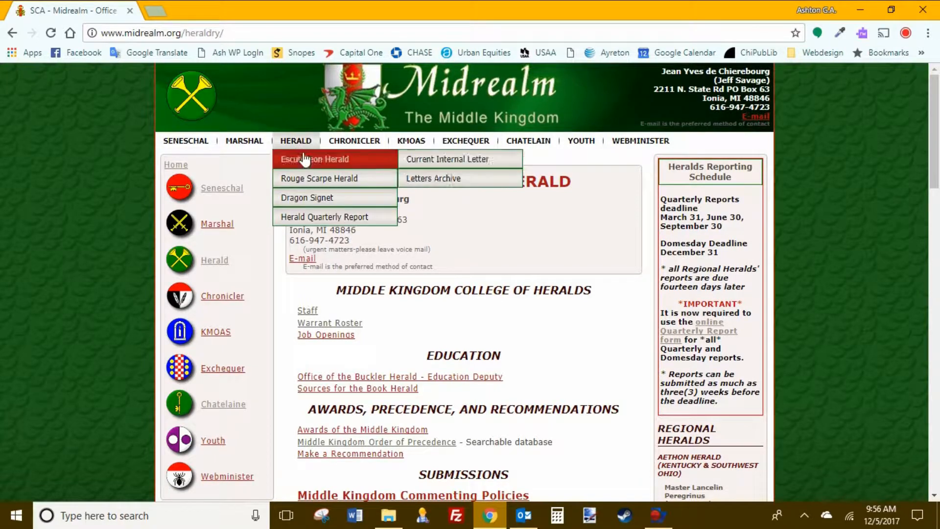
click(303, 218)
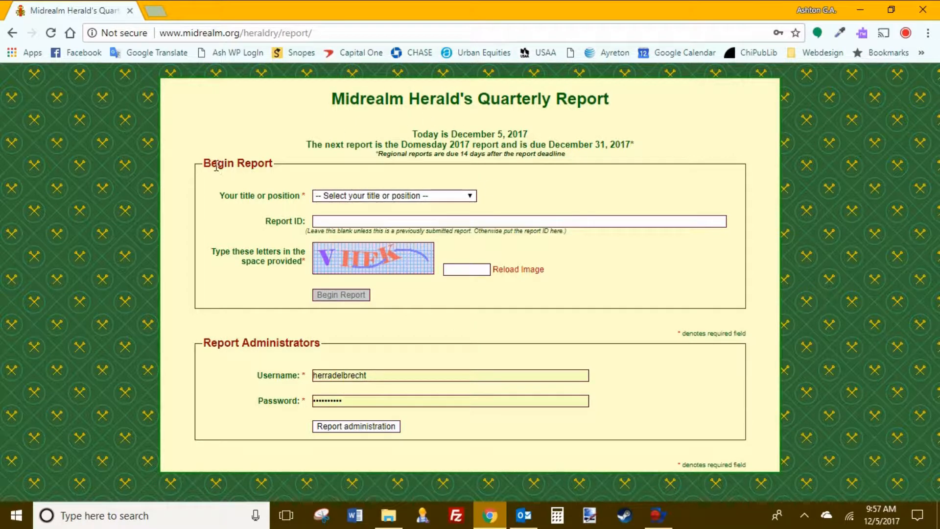
Step: Pick Saint Carol on the Moor Pursuivant in the 'Your title or position' list
drag(204, 166, 277, 166)
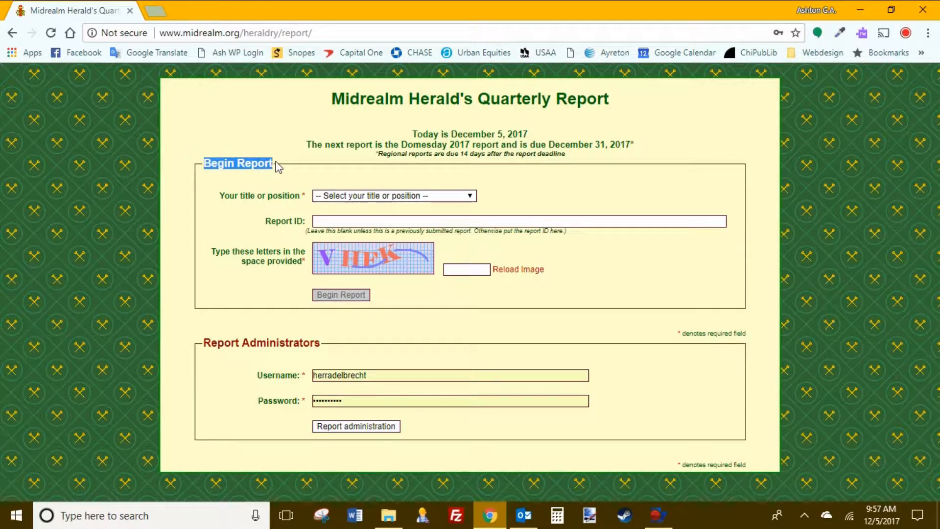
click(268, 182)
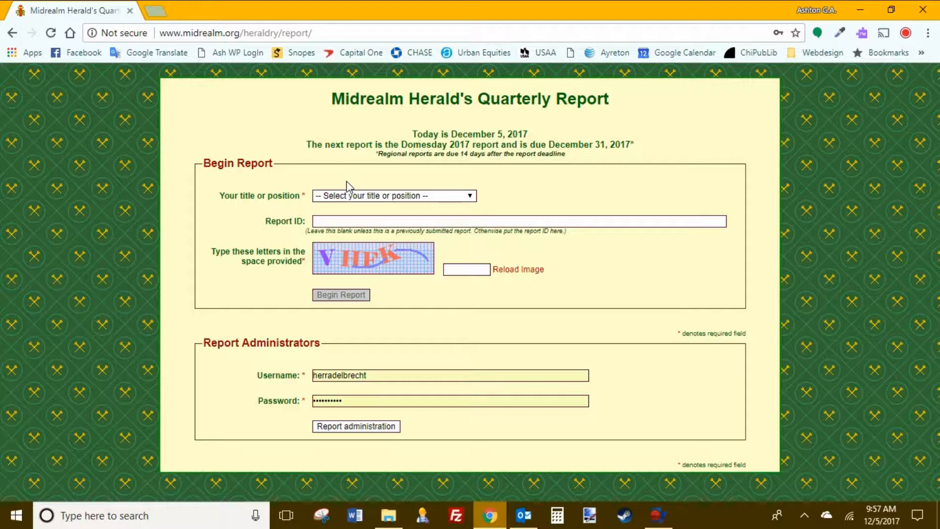
click(404, 196)
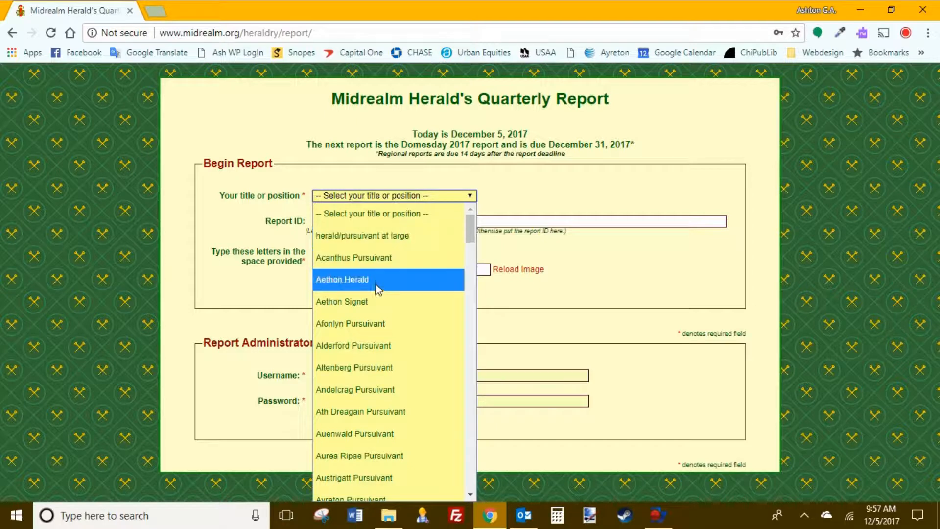
scroll(374, 340, down, 15)
scroll(372, 340, down, 15)
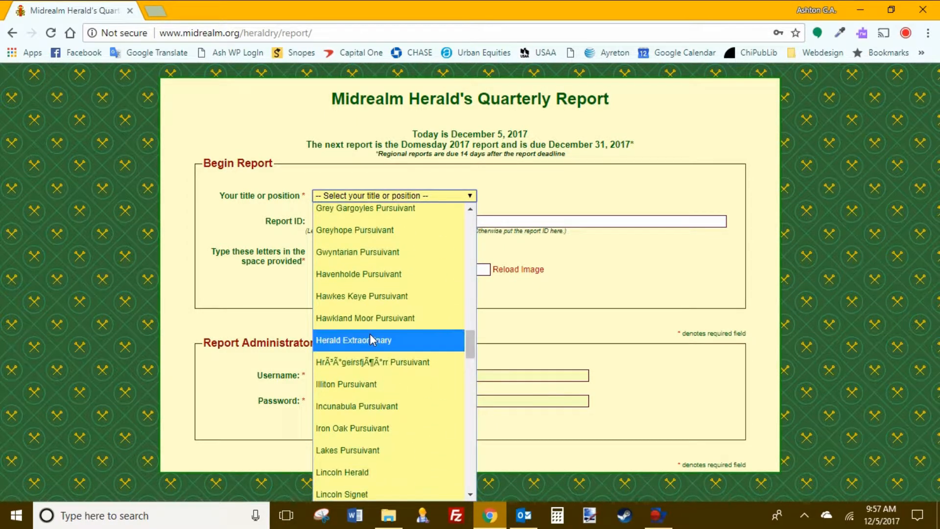
scroll(372, 340, up, 3)
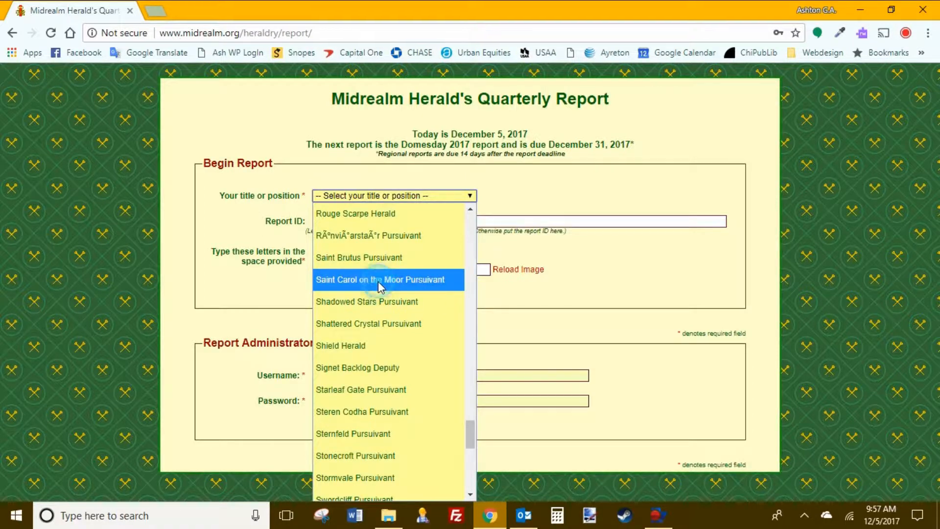
click(380, 286)
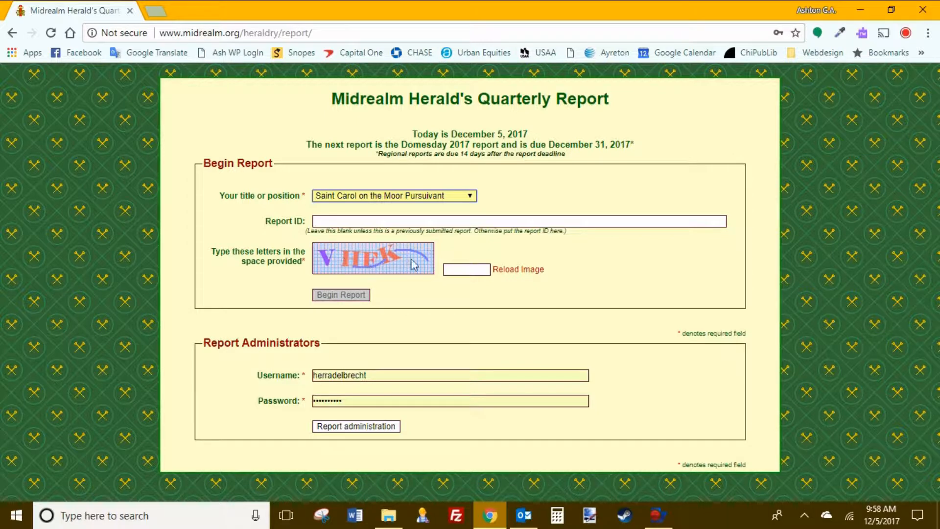
Step: Enter the captcha letters and begin the Domesday 2017 report for this title
click(465, 269)
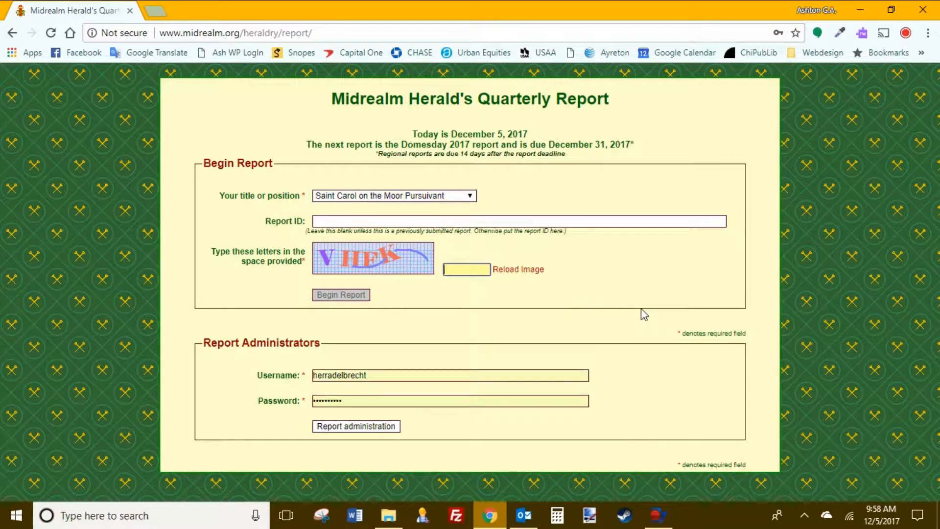
text(VH)
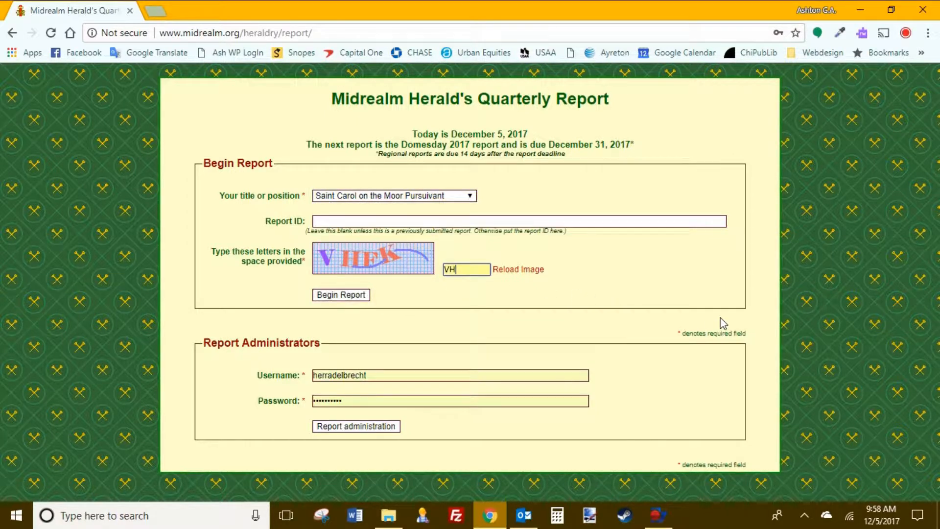
text(FK)
key(Tab)
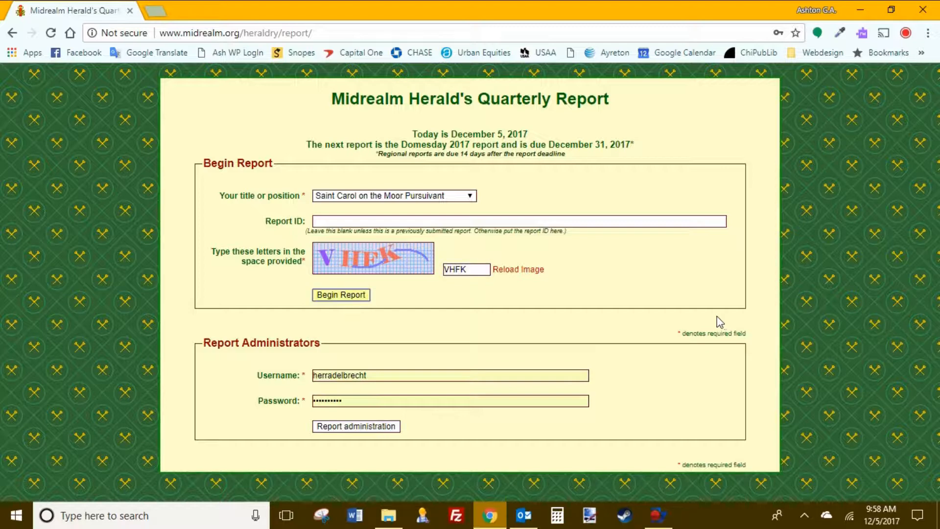
click(324, 295)
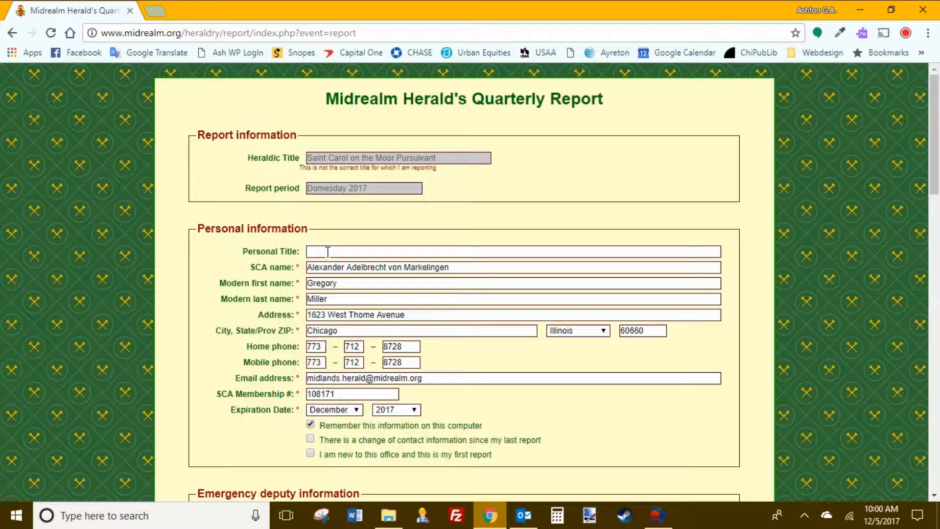
Step: Fill in the emergency deputy's SCA name from the autocomplete suggestion
scroll(387, 349, down, 4)
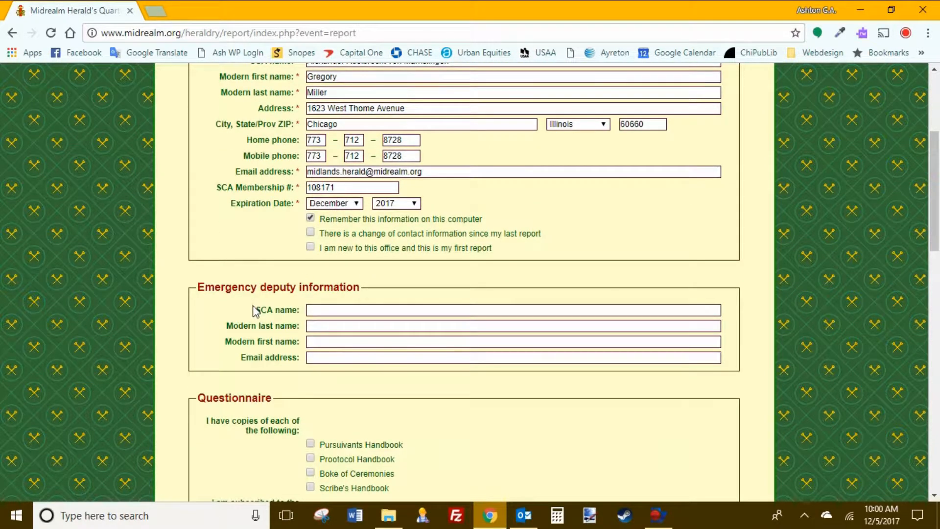
click(341, 310)
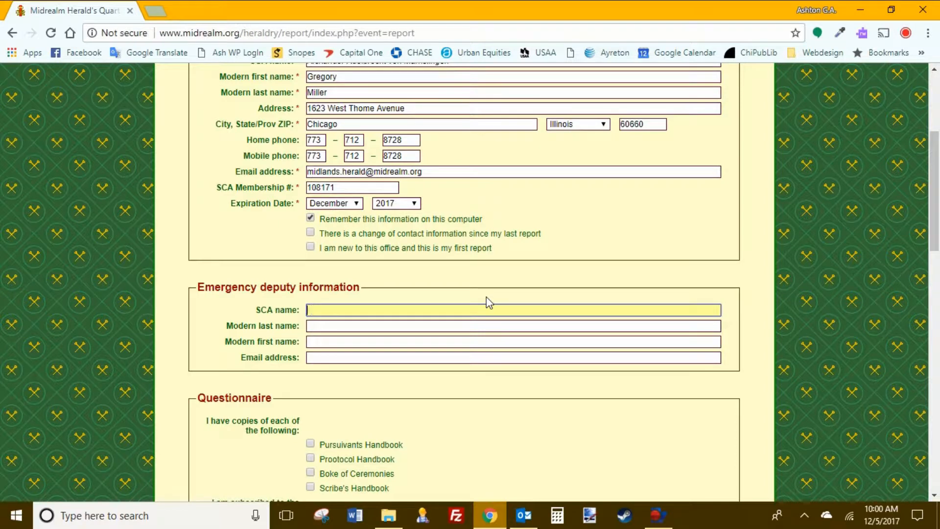
text(Ch)
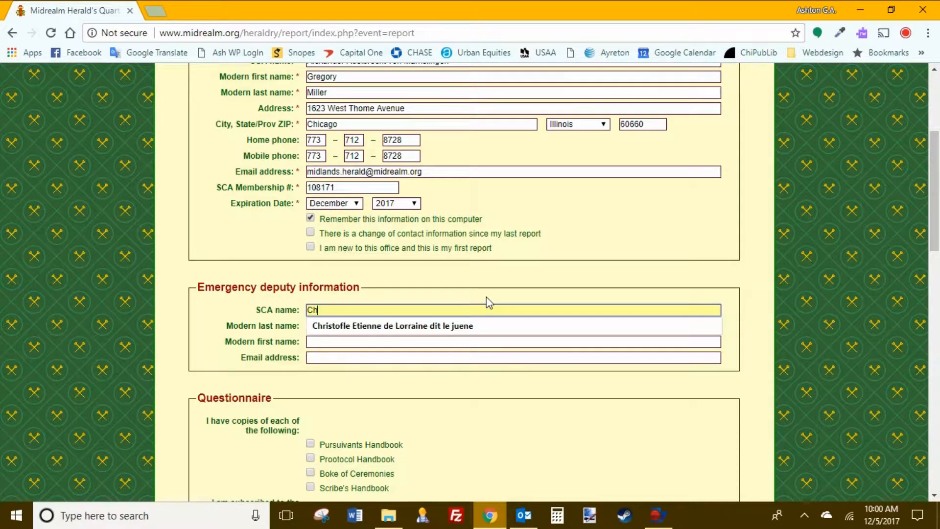
key(Down)
key(Return)
key(Tab)
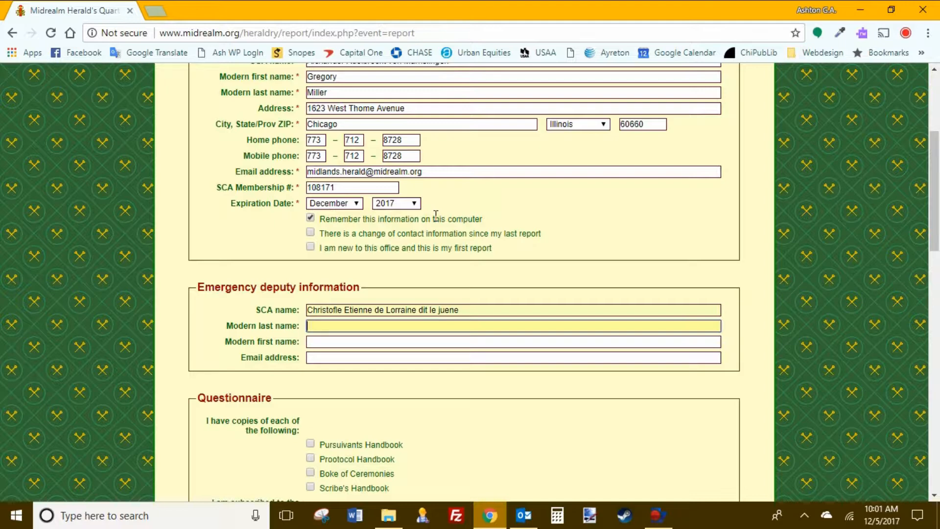
Step: Enter the deputy's modern last and first names using the autocomplete suggestions
text(p)
key(BackSpace)
text(Carb)
key(BackSpace)
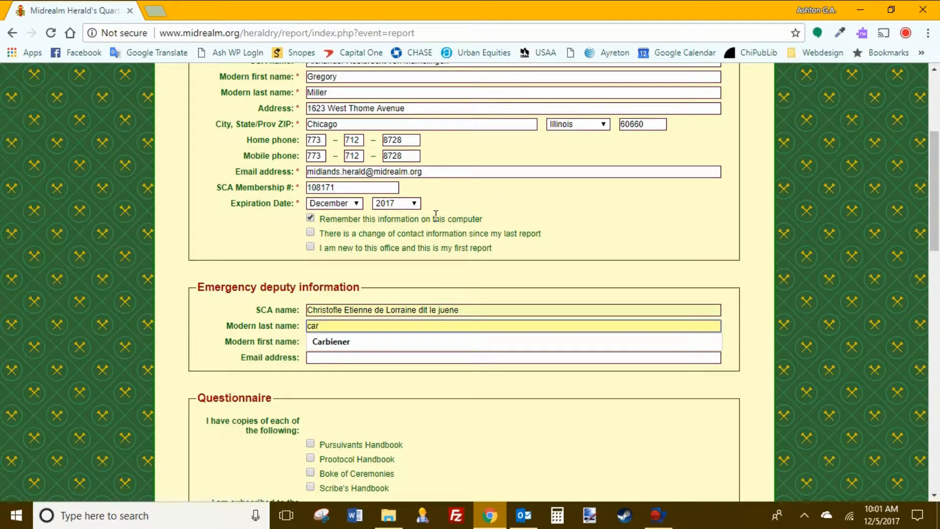
key(Down)
key(Return)
key(Tab)
text(jo)
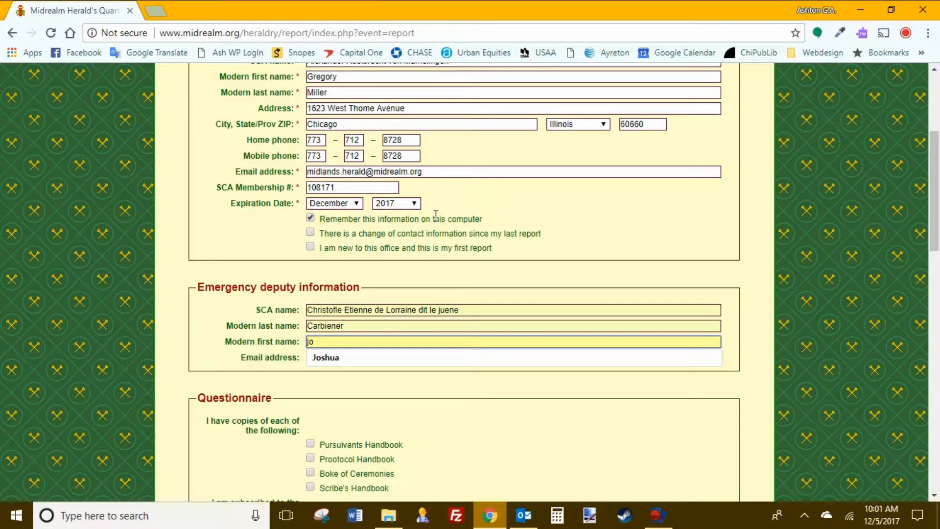
key(Down)
key(Return)
key(Tab)
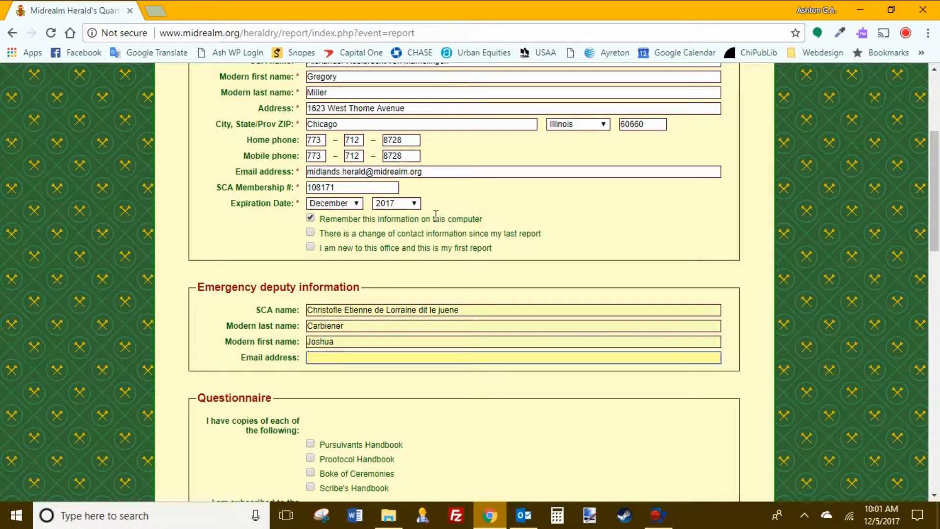
Step: Fill in the deputy's e-mail address from the saved suggestion
key(Down)
key(Down)
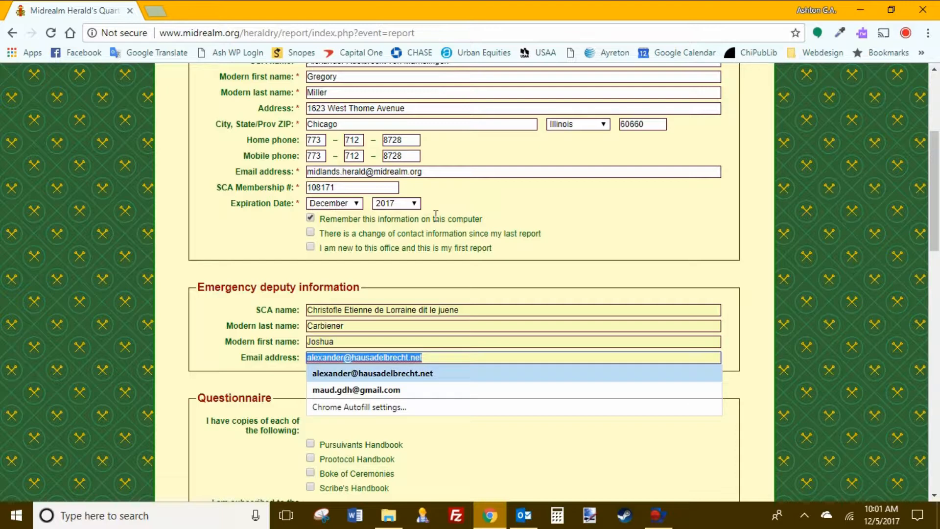
key(Escape)
text(al)
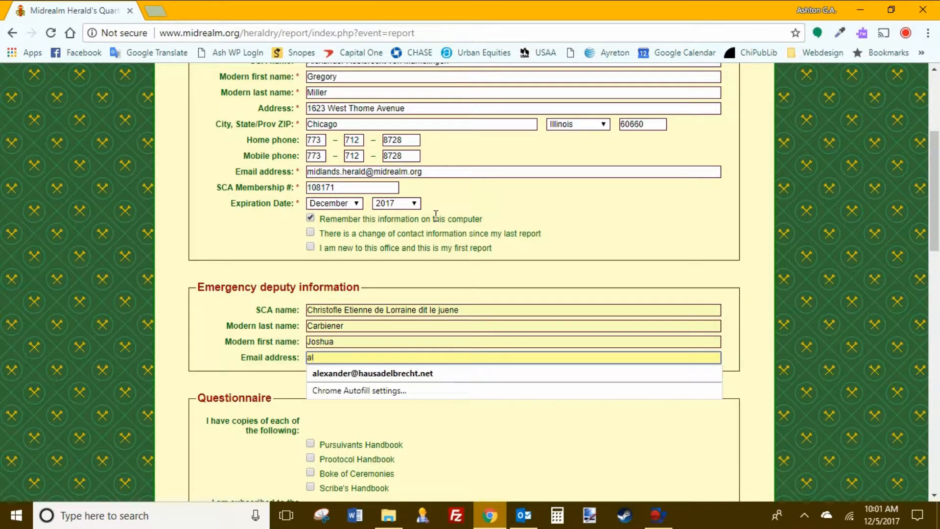
key(Down)
key(Return)
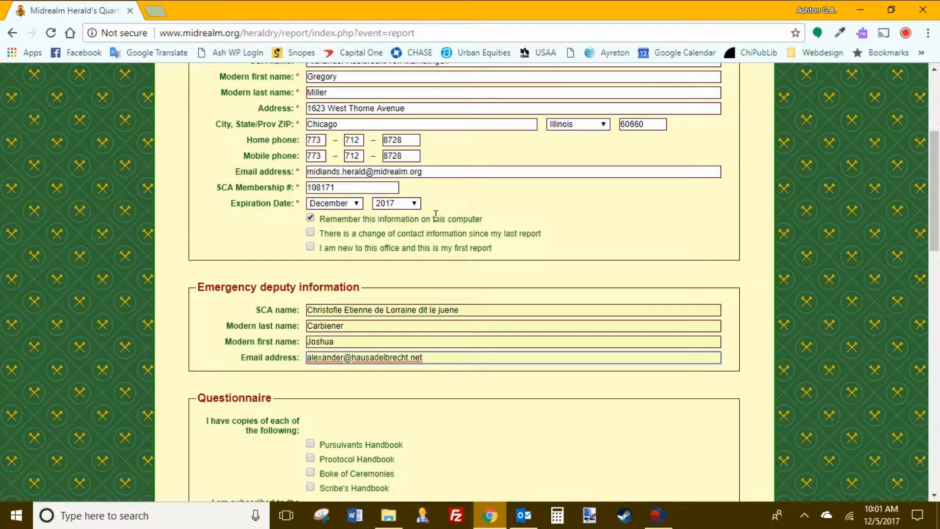
click(469, 392)
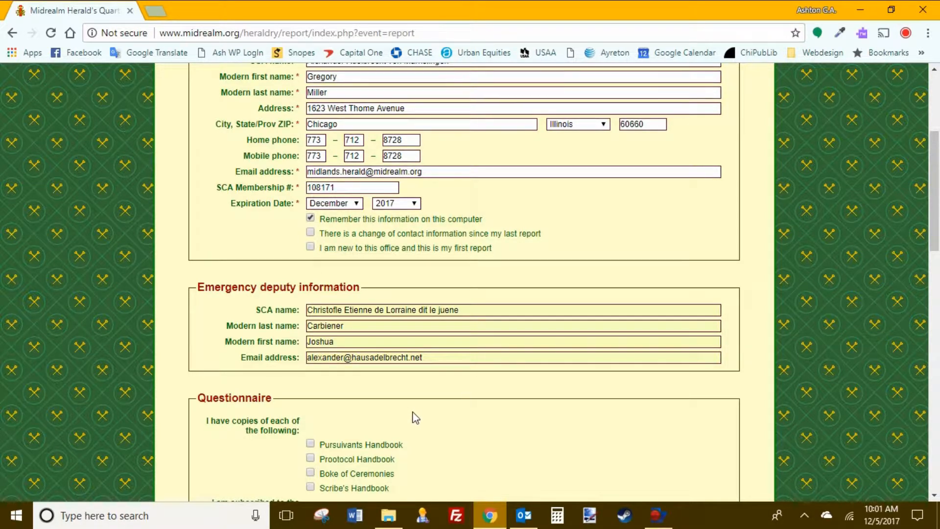
scroll(376, 403, down, 1)
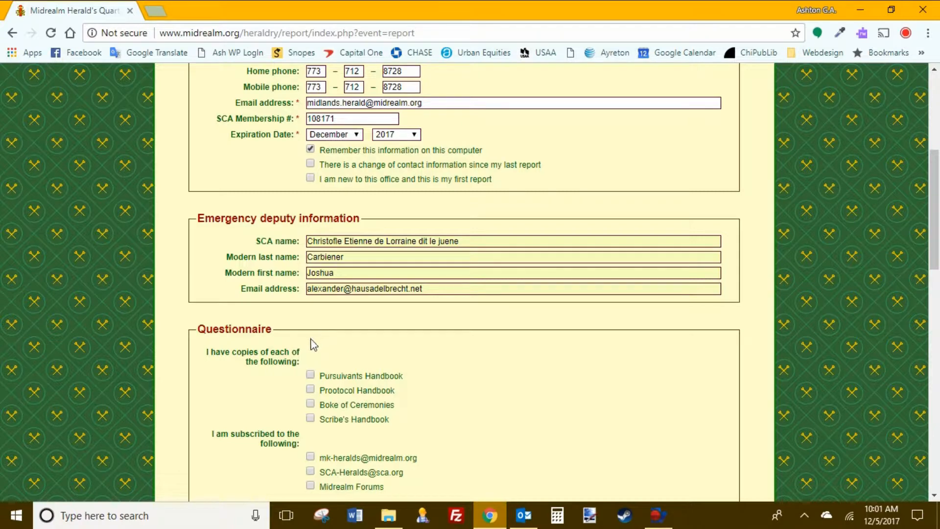
scroll(568, 424, down, 1)
scroll(568, 424, down, 2)
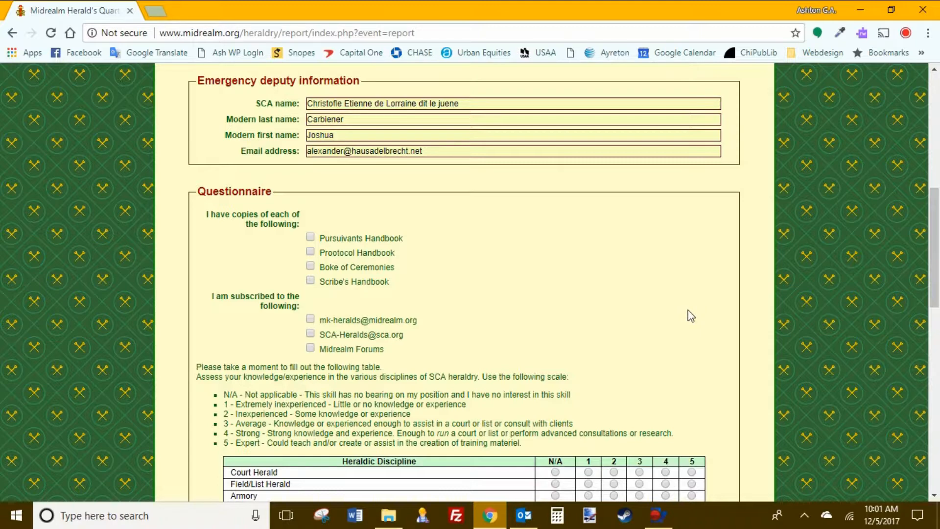
Step: Tick Pursuivants Handbook, Prootocol Handbook and Boke of Ceremonies as owned
scroll(594, 332, down, 3)
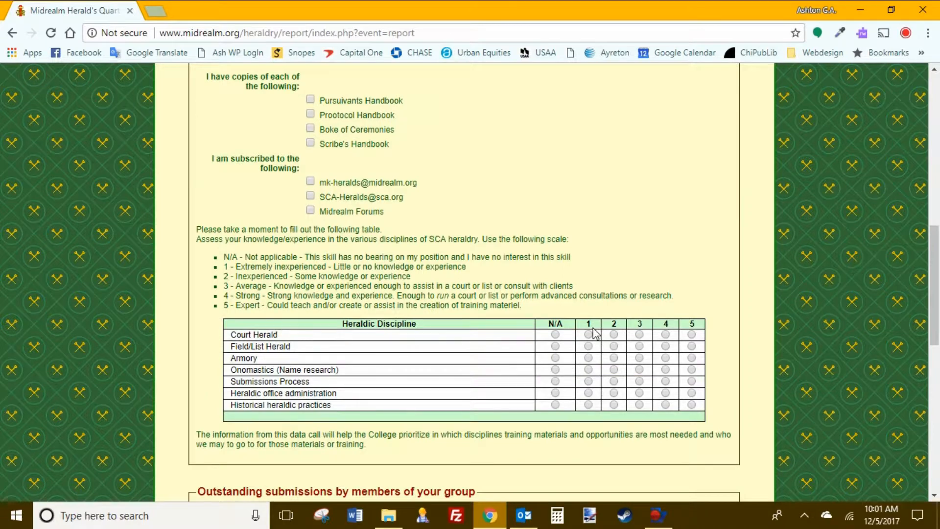
scroll(594, 332, up, 1)
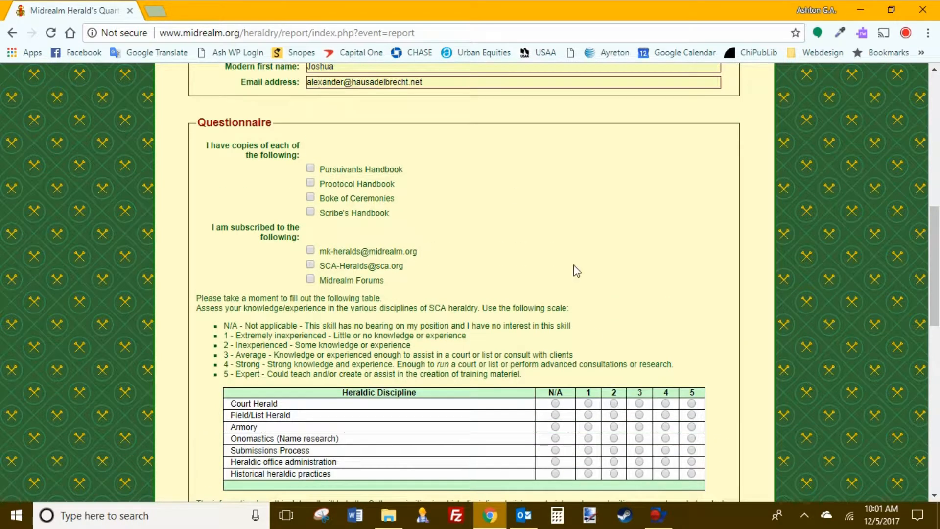
click(311, 168)
click(311, 182)
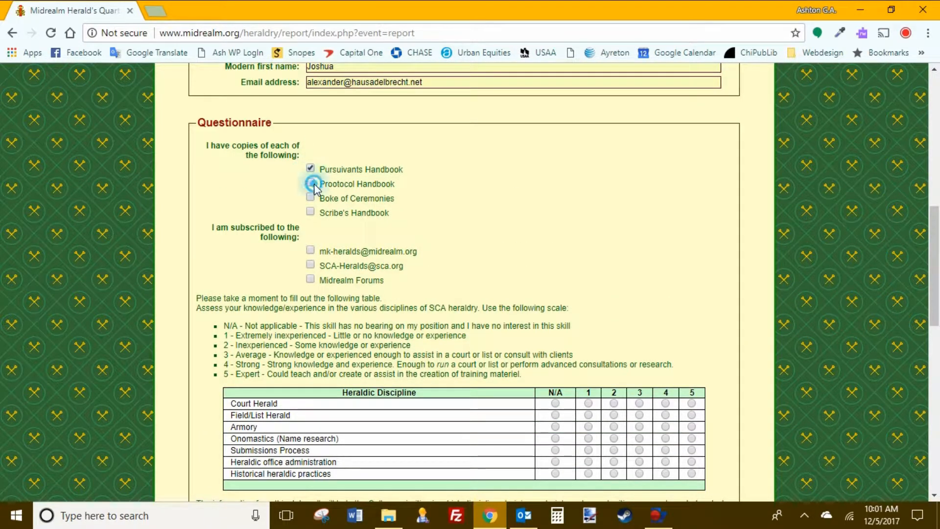
click(311, 197)
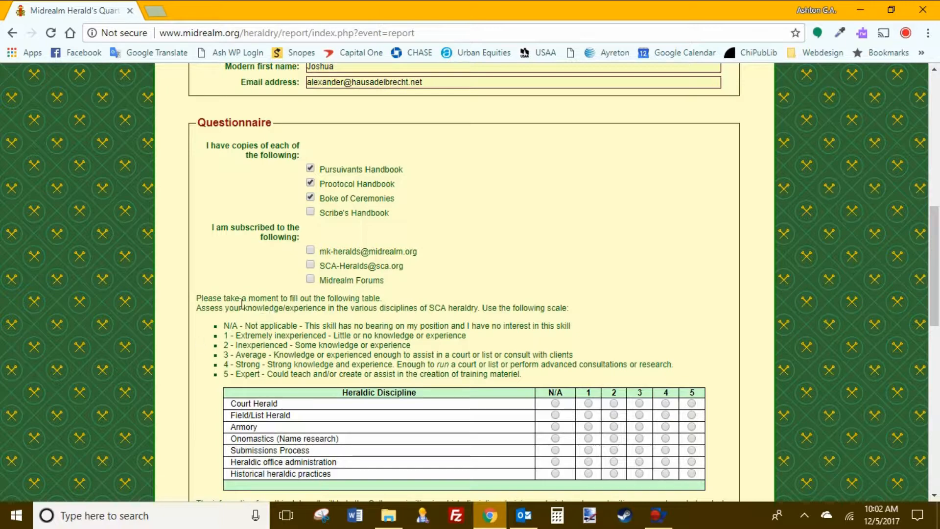
Step: Rate Court 4, Field/List 4, Armory 3, Onomastics 2, Submissions 3, Office admin 4, Historical N/A
scroll(369, 327, down, 1)
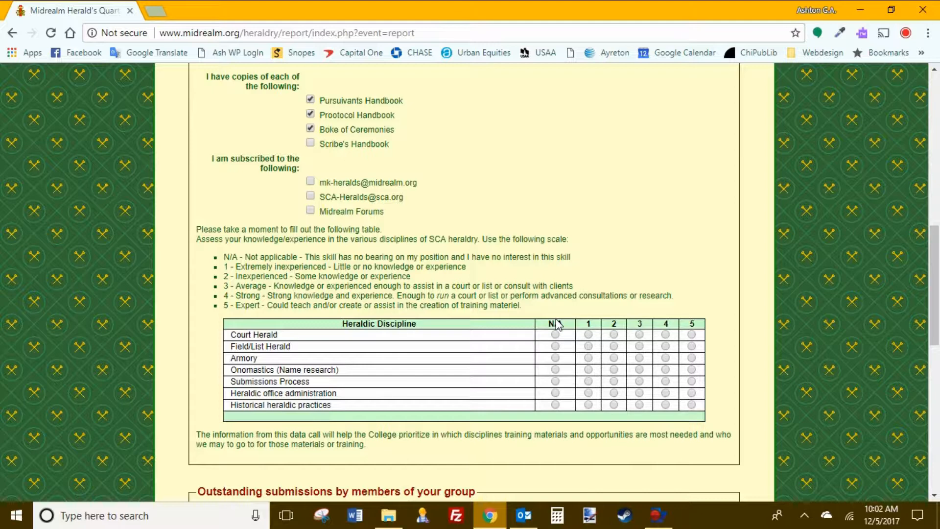
click(666, 335)
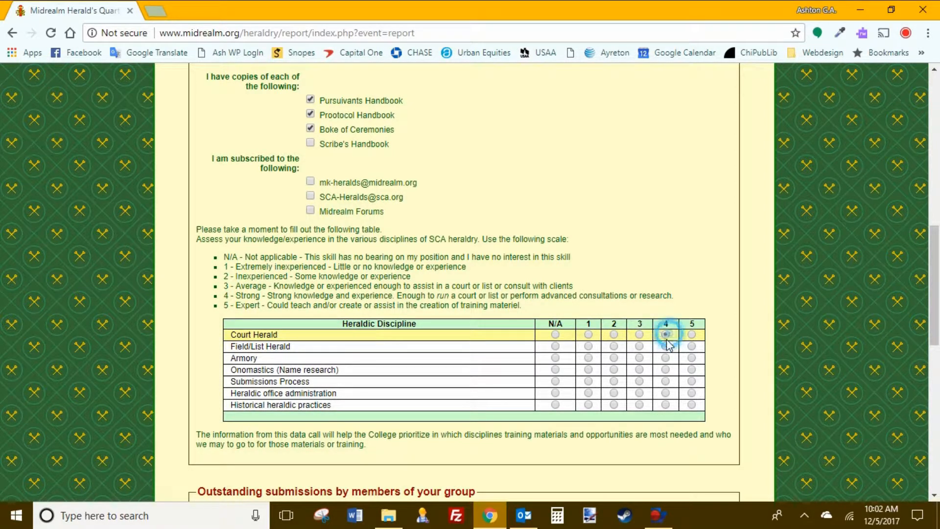
click(666, 348)
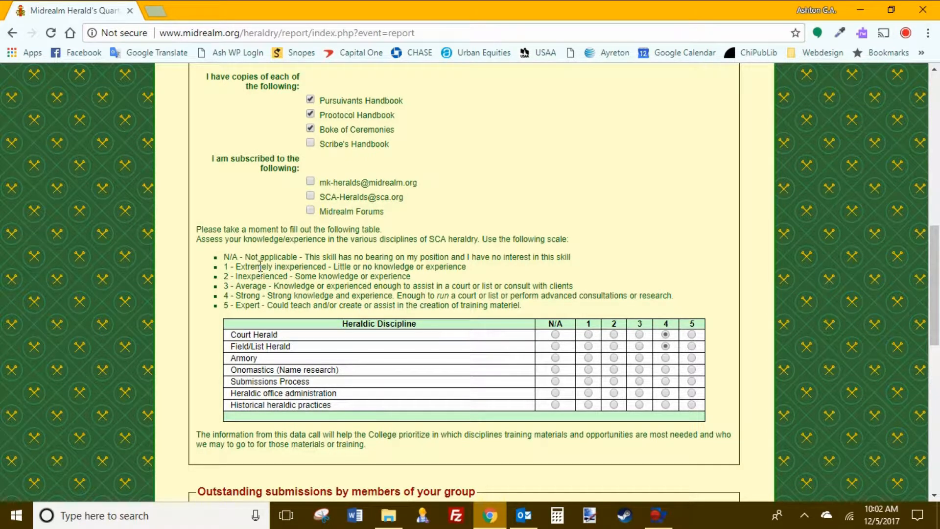
click(640, 358)
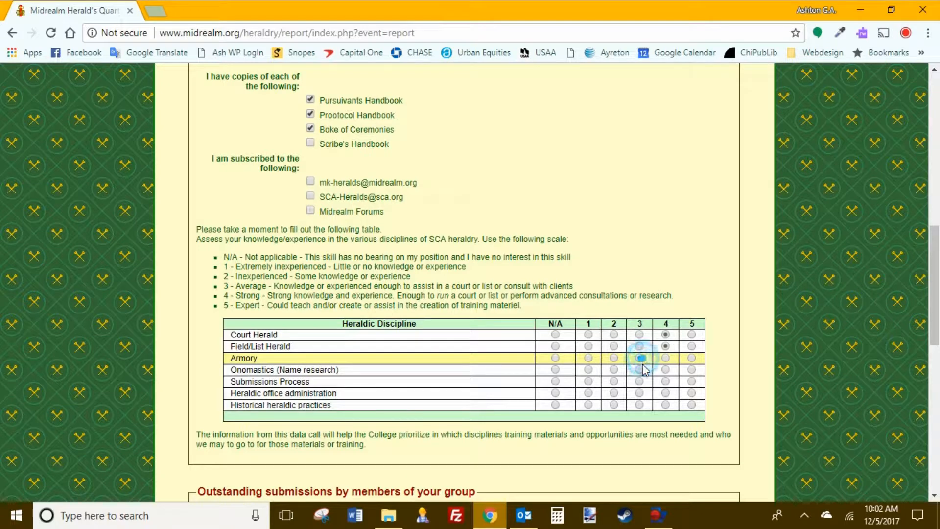
click(615, 370)
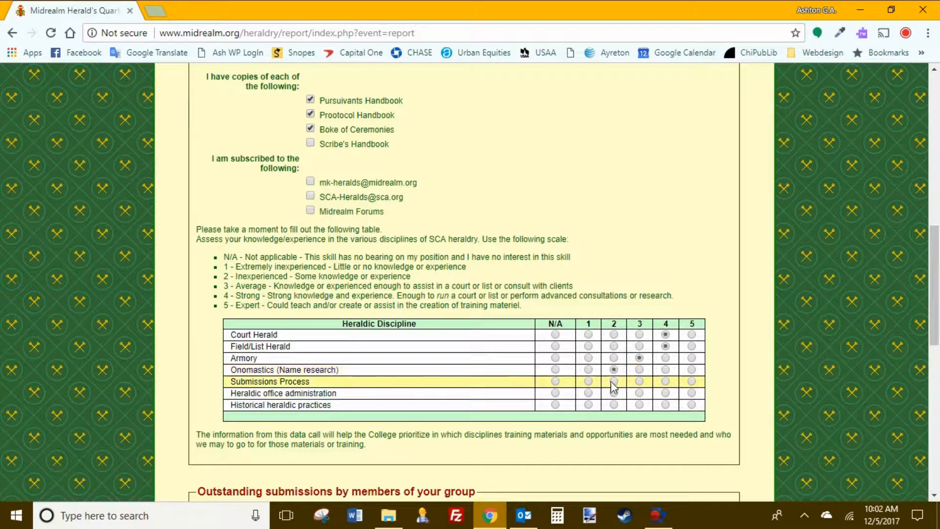
click(641, 382)
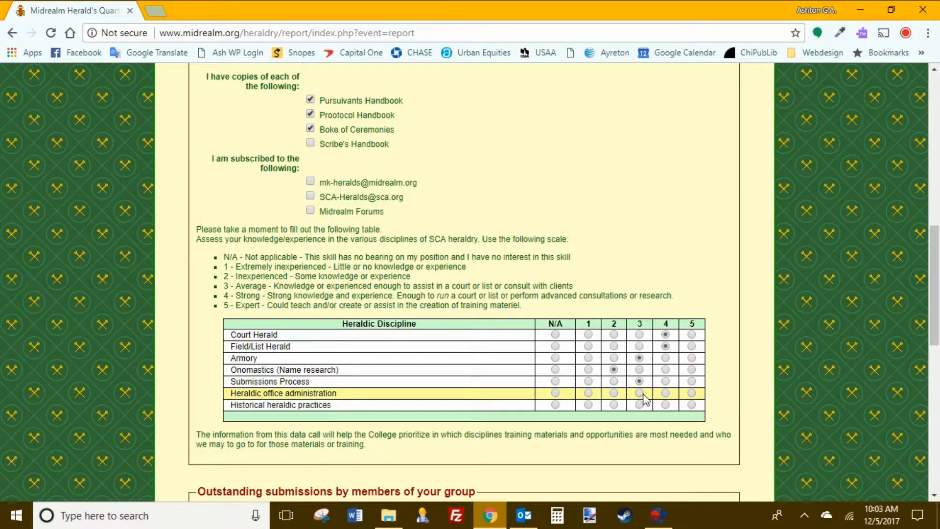
click(664, 393)
click(664, 393)
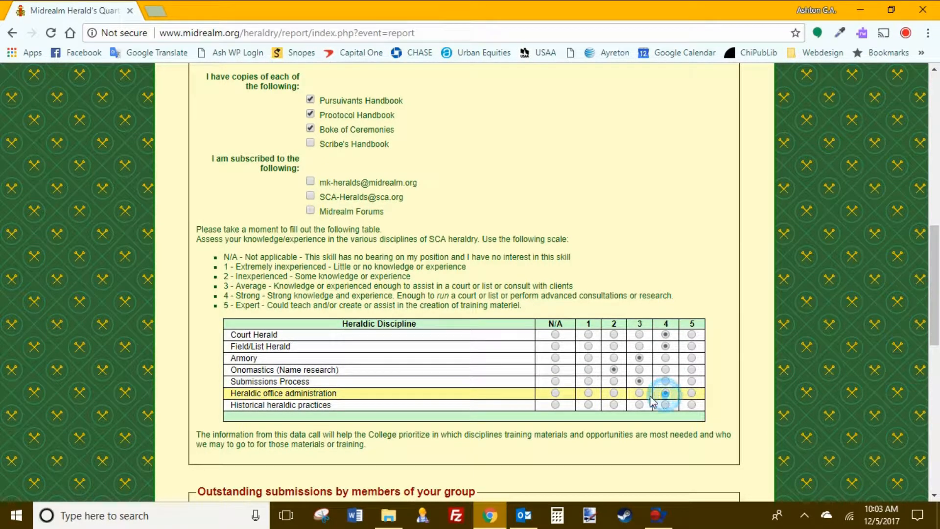
click(558, 405)
Step: Scroll to Outstanding submissions and open then close the submission Type list
scroll(636, 343, down, 5)
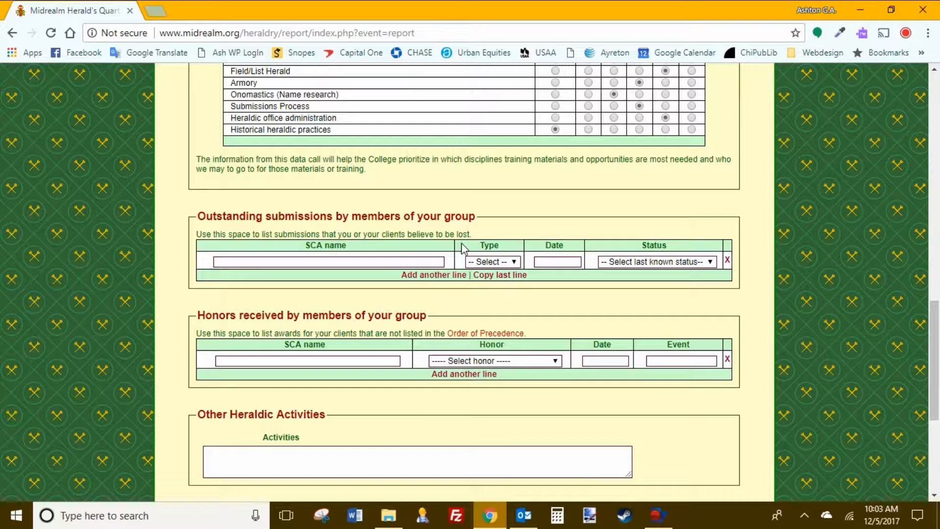
click(514, 262)
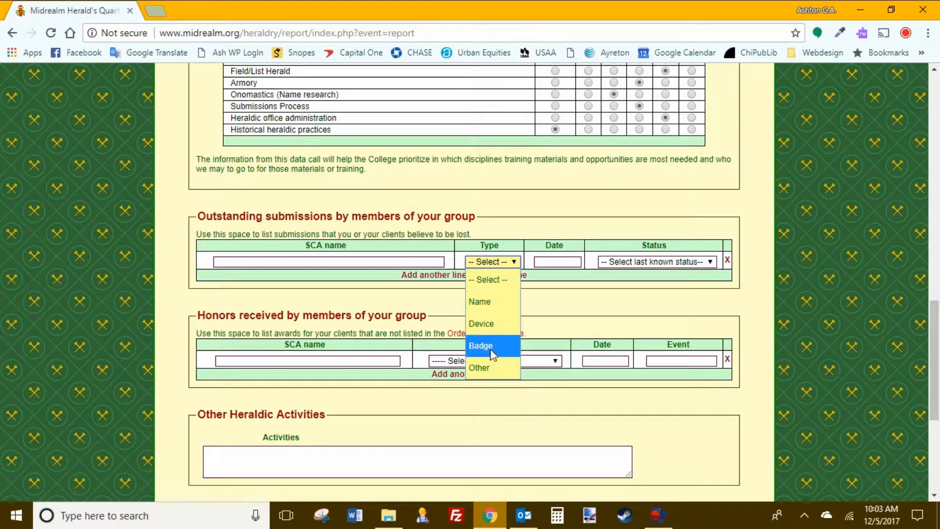
click(283, 293)
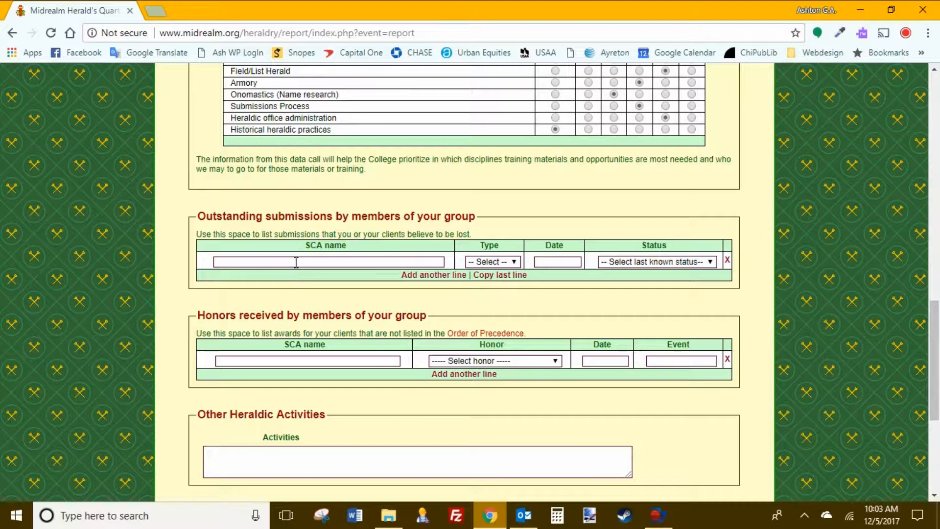
Step: Enter the member's SCA name in the outstanding submission entry
click(297, 262)
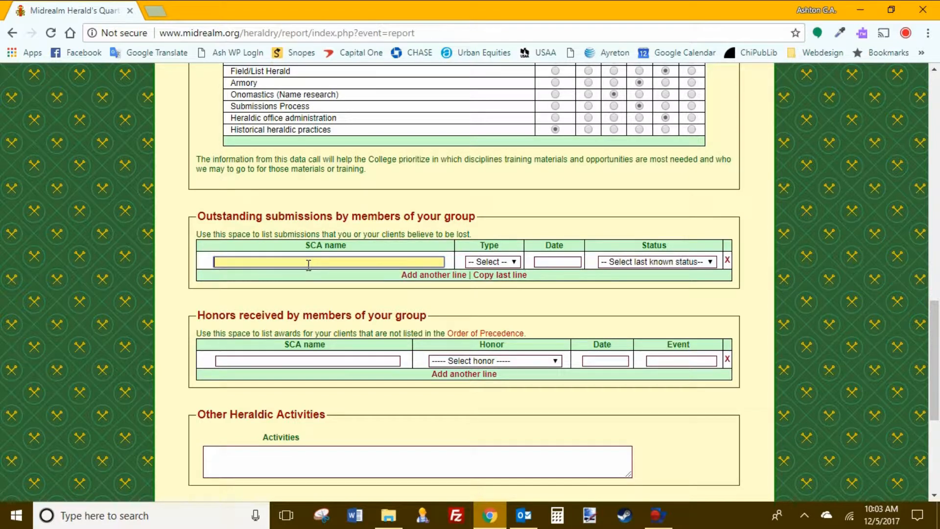
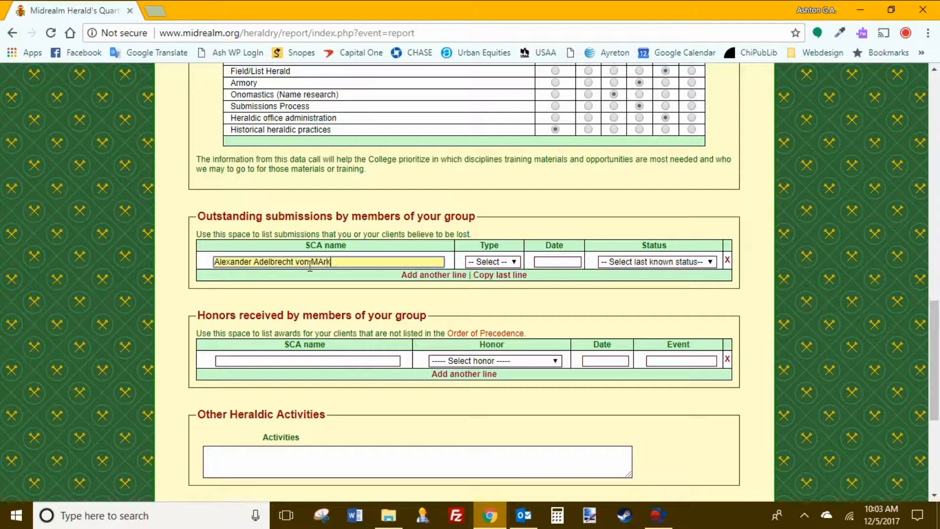
key(Tab)
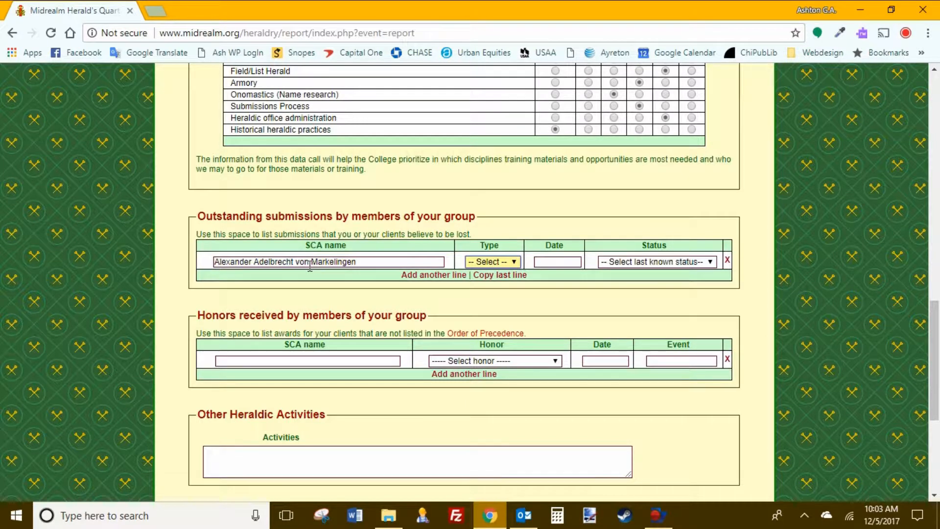
Step: Set the submission type to Badge and the date to 2017-08-05
click(515, 259)
click(479, 346)
key(Tab)
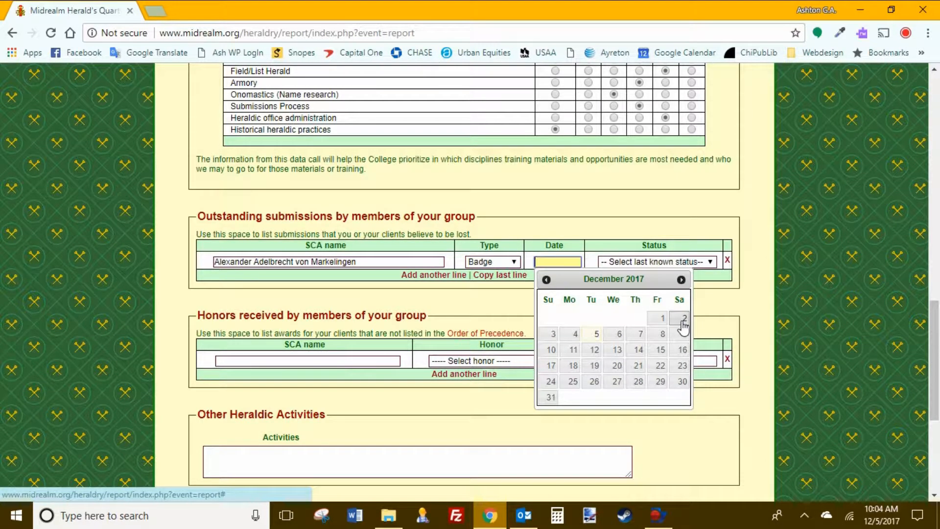
click(546, 279)
click(546, 279)
click(546, 279)
click(546, 280)
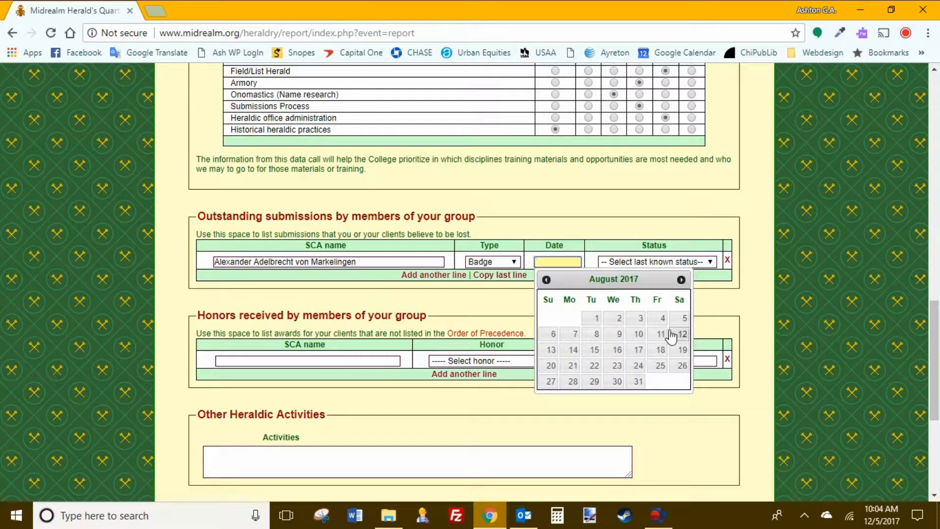
click(682, 318)
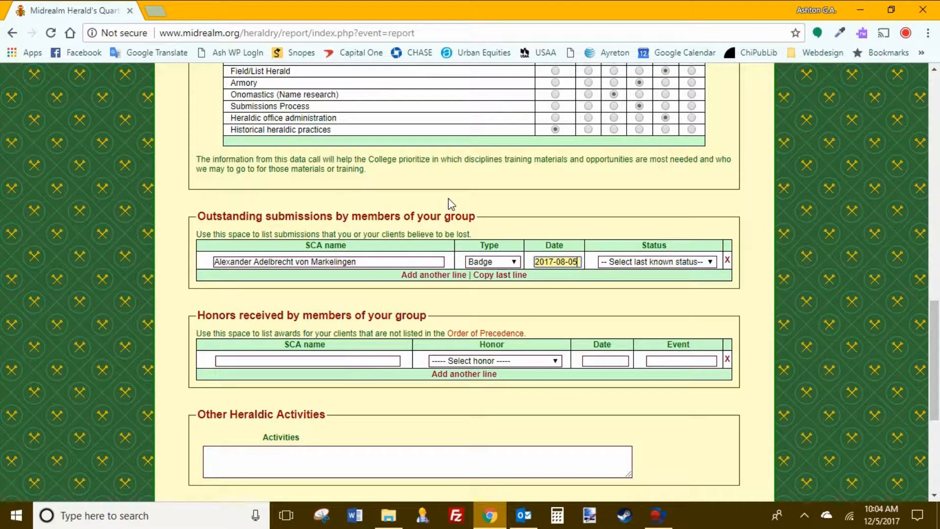
click(690, 267)
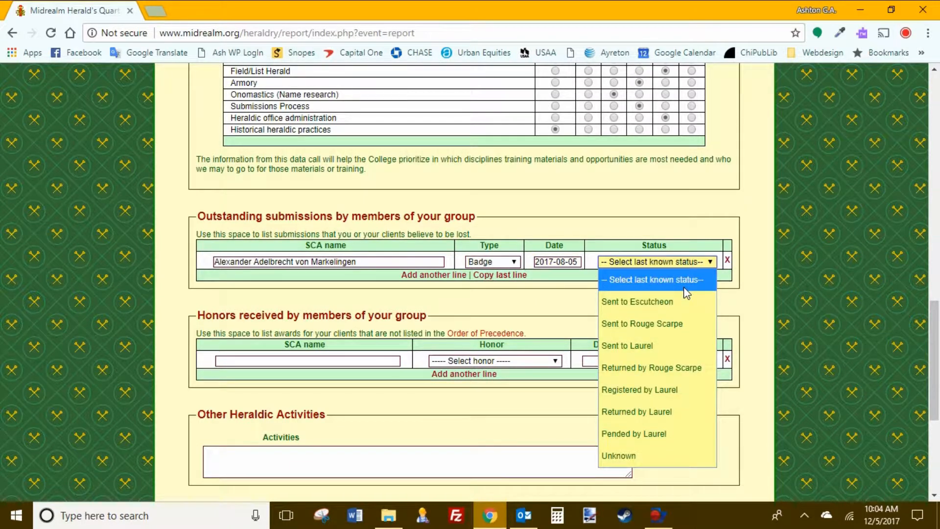
Step: Select Sent to Rouge Scarpe as the last known status and confirm it stayed
click(659, 330)
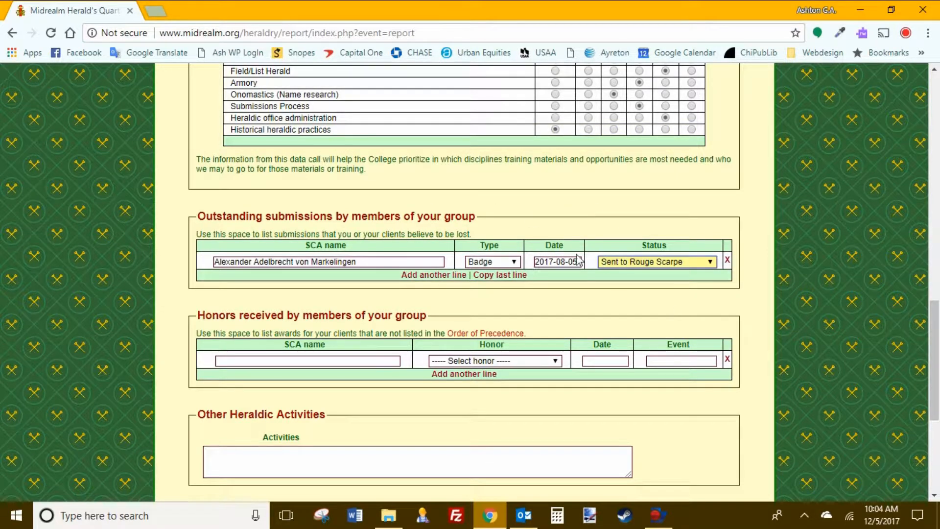
click(706, 264)
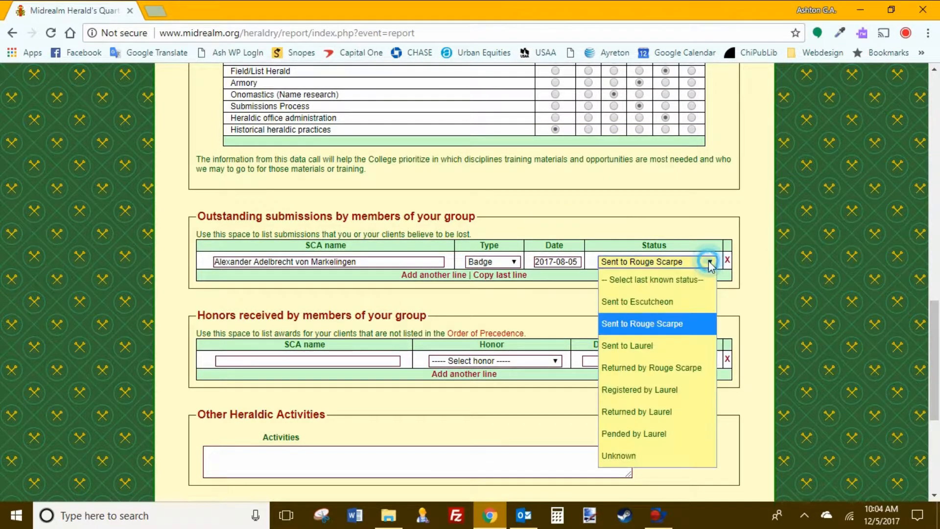
click(636, 326)
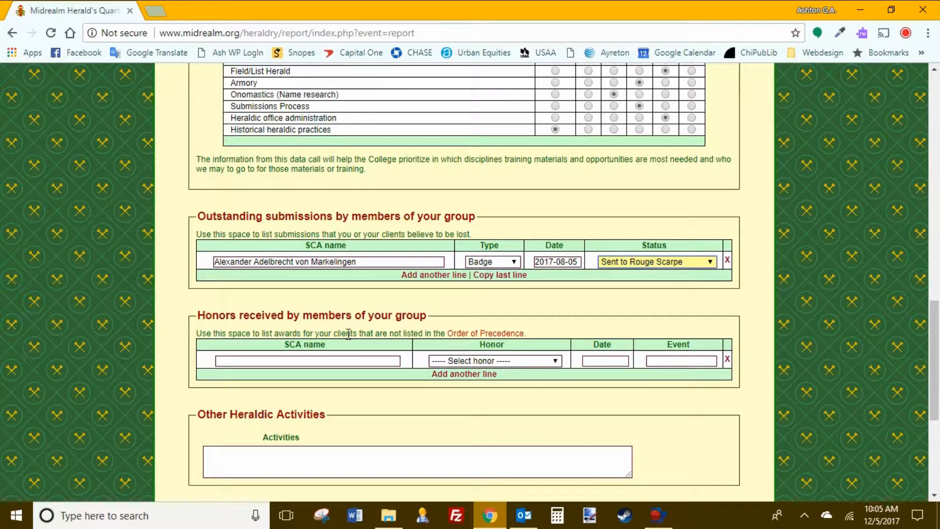
Step: Fill the honors row with the member's SCA name, Award of Arms, and the date 2017-10-21
click(400, 361)
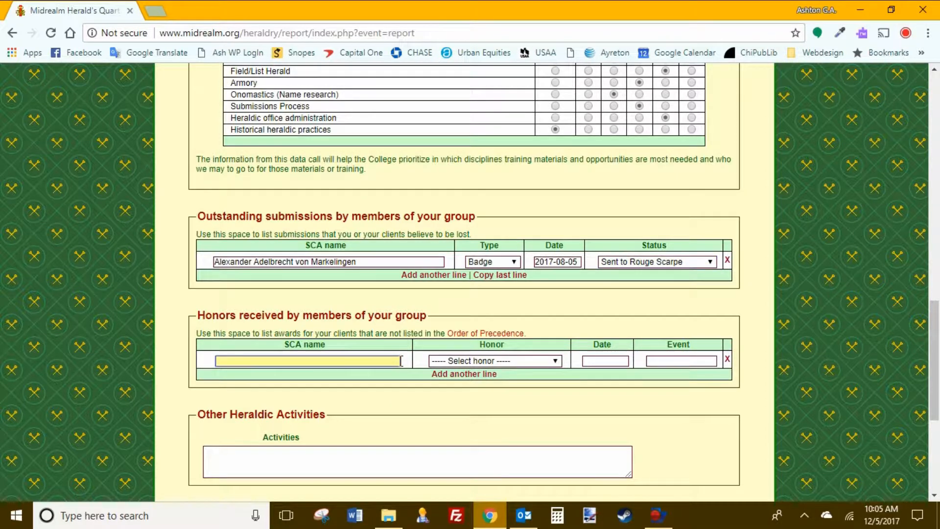
text(John The Builder)
key(Tab)
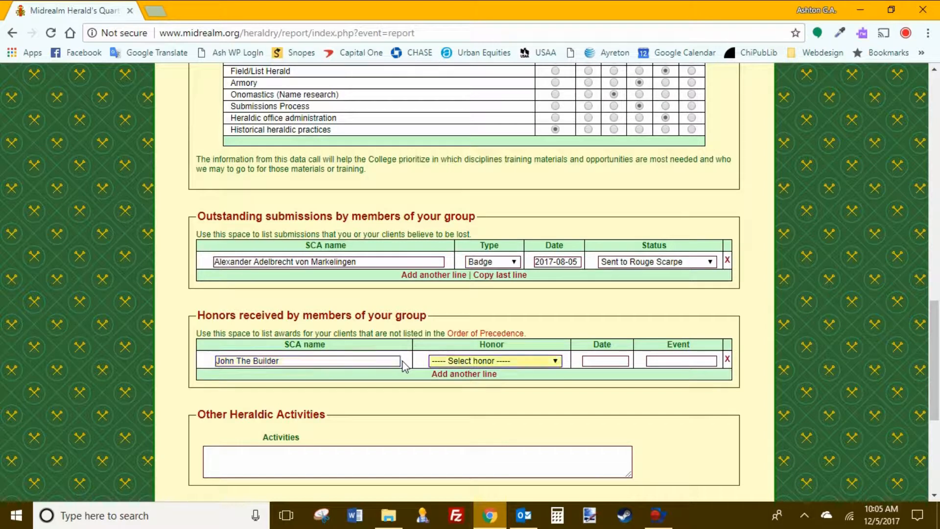
key(Down)
key(Tab)
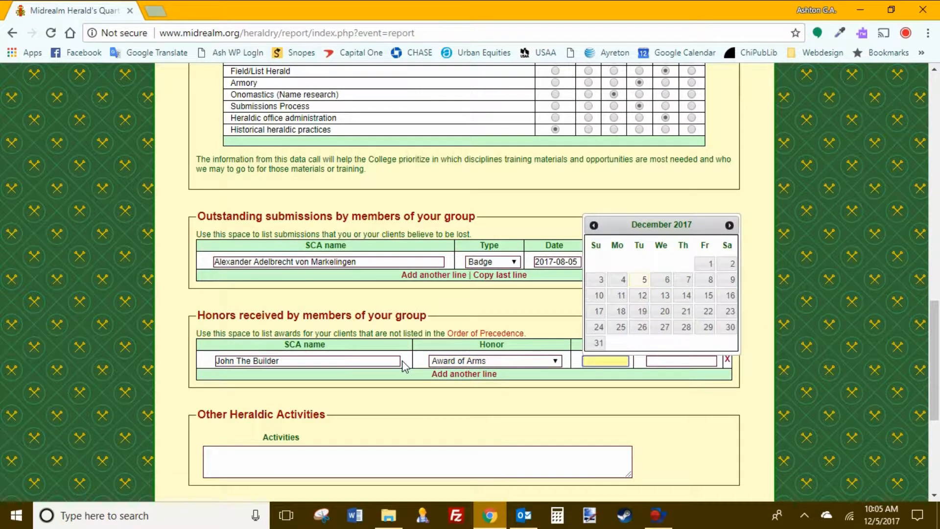
click(594, 226)
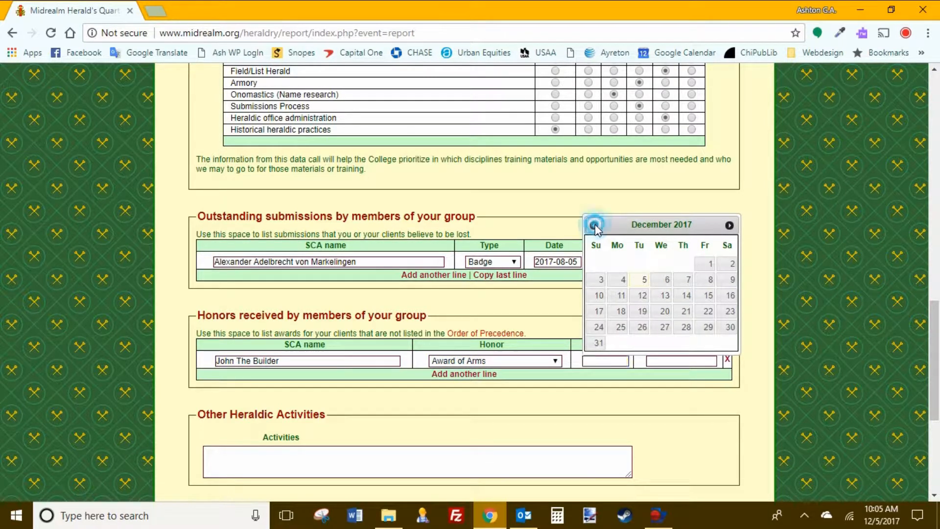
click(595, 226)
click(731, 282)
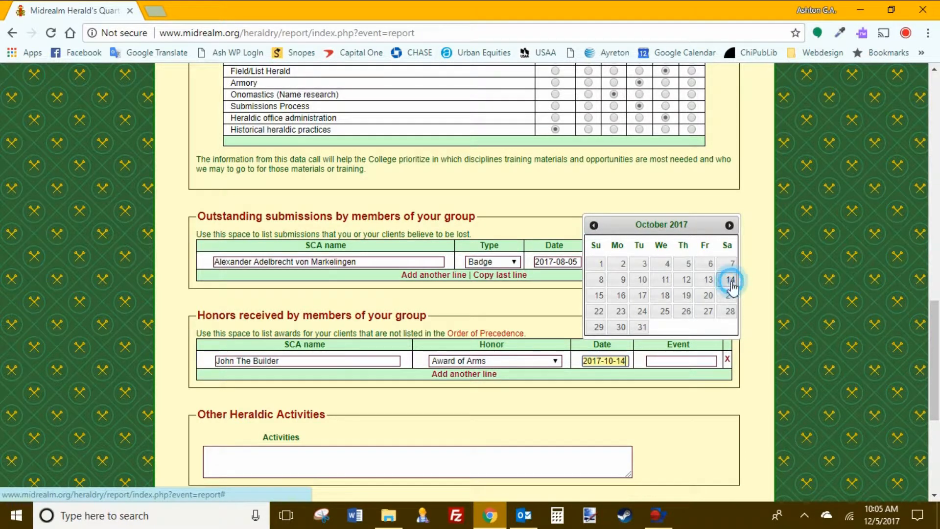
click(709, 263)
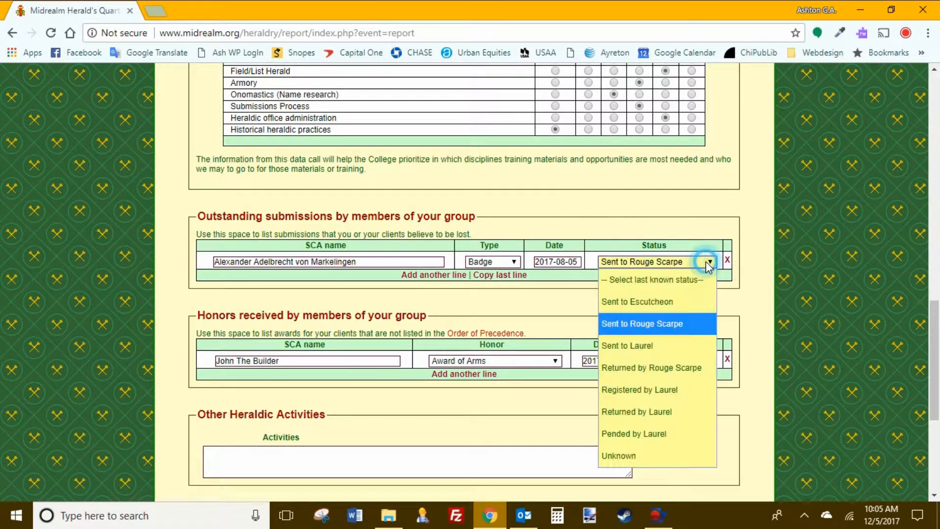
click(783, 280)
click(610, 361)
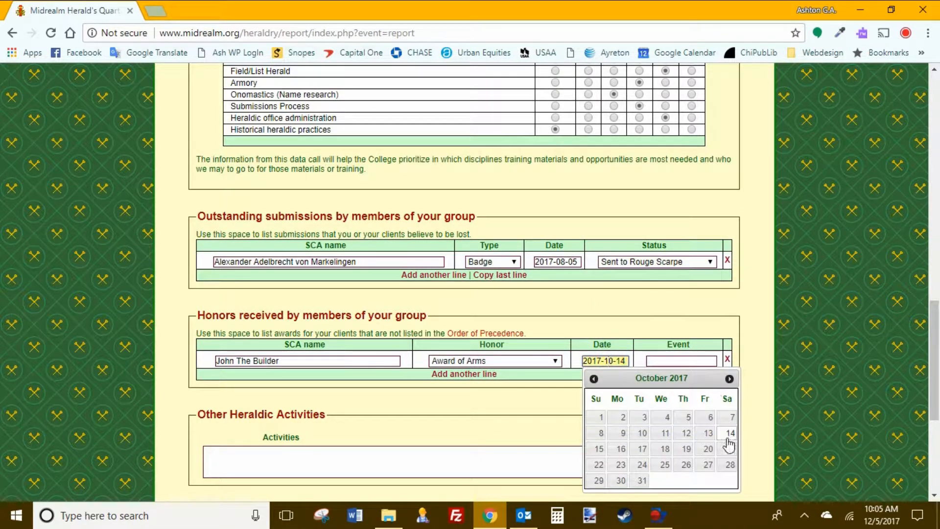
click(730, 462)
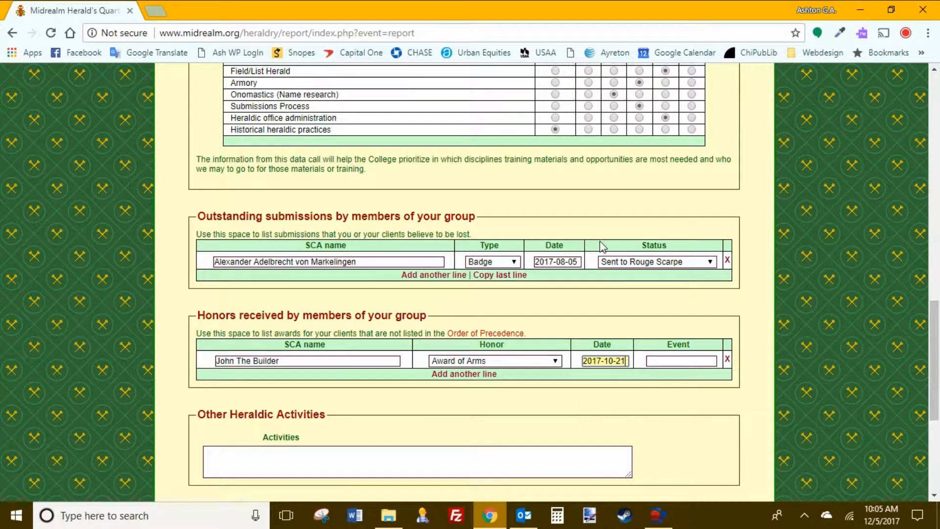
Step: Enter 'Crown Tournament' as the honor's event, fixing the typo
click(688, 358)
text(Corona)
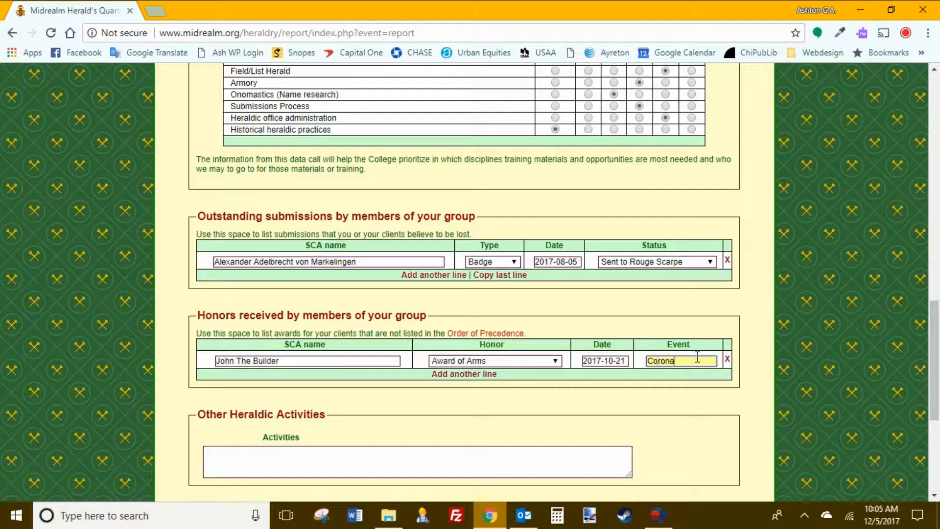
key(BackSpace)
key(BackSpace)
key(BackSpace)
key(BackSpace)
text(rown Tournament)
key(Tab)
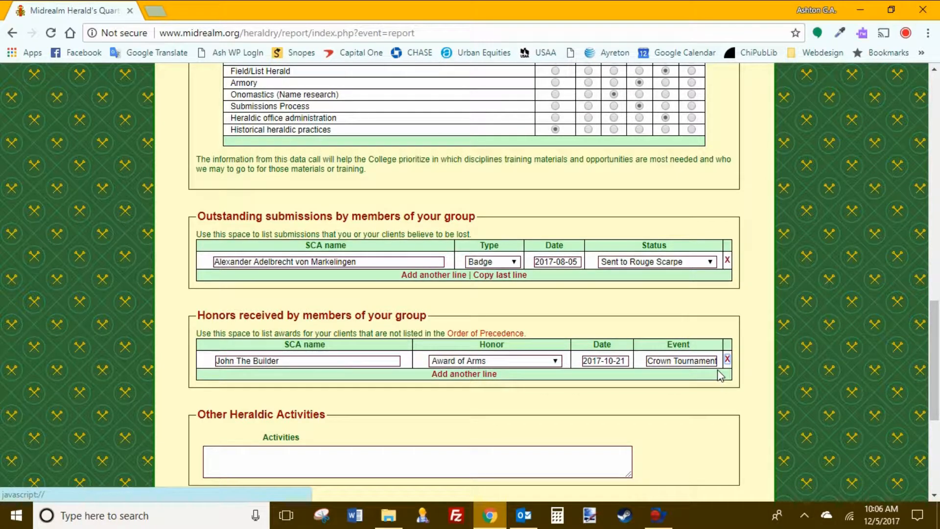
click(306, 360)
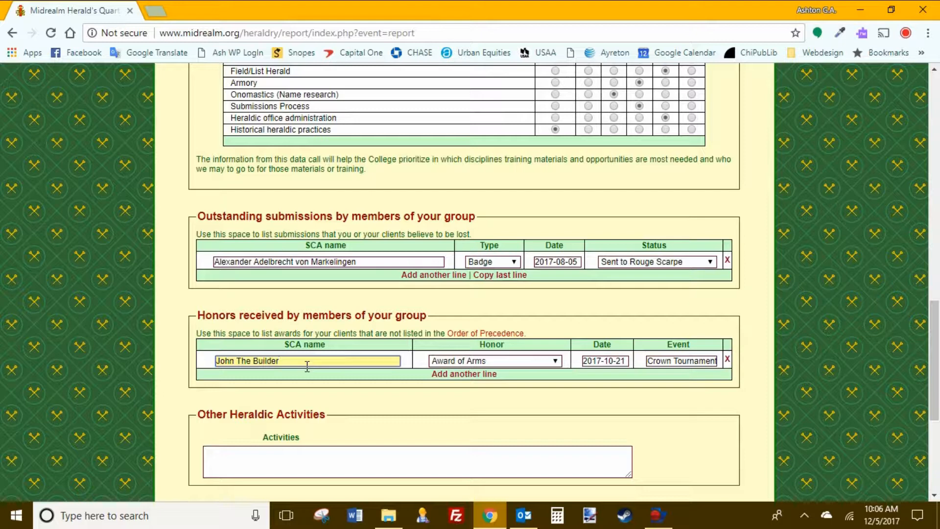
Step: Erase the SCA name, reset the honor to '----- Select honor -----', and delete the date and Crown Tournament event
key(ctrl+a)
key(Delete)
key(Tab)
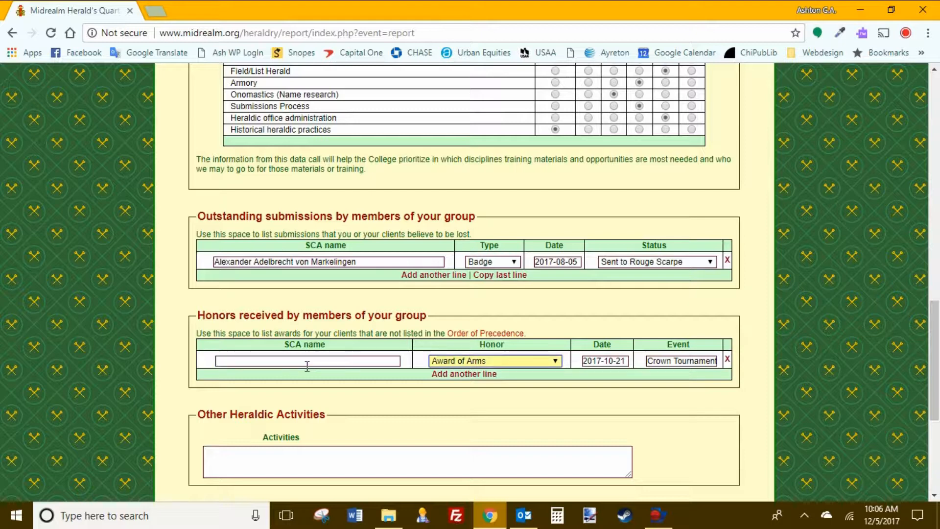
click(554, 362)
scroll(521, 109, up, 10)
click(522, 14)
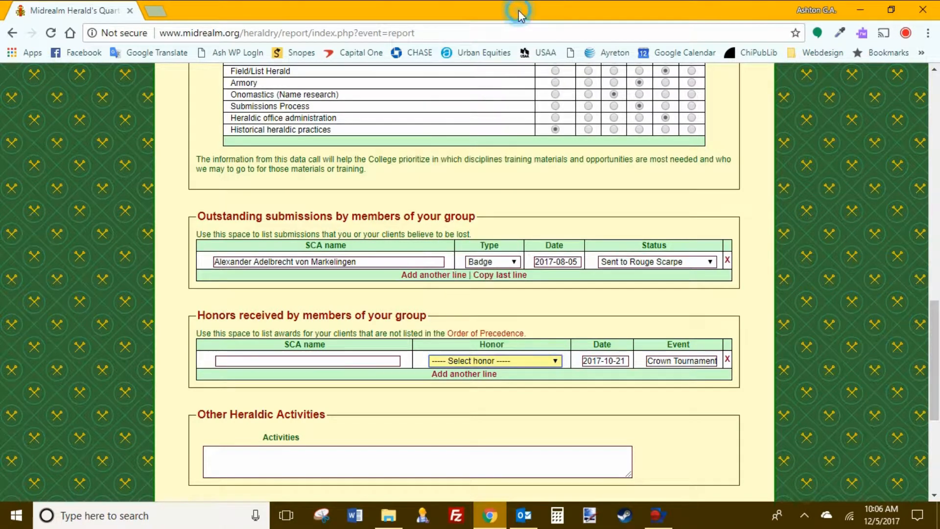
key(Tab)
key(Delete)
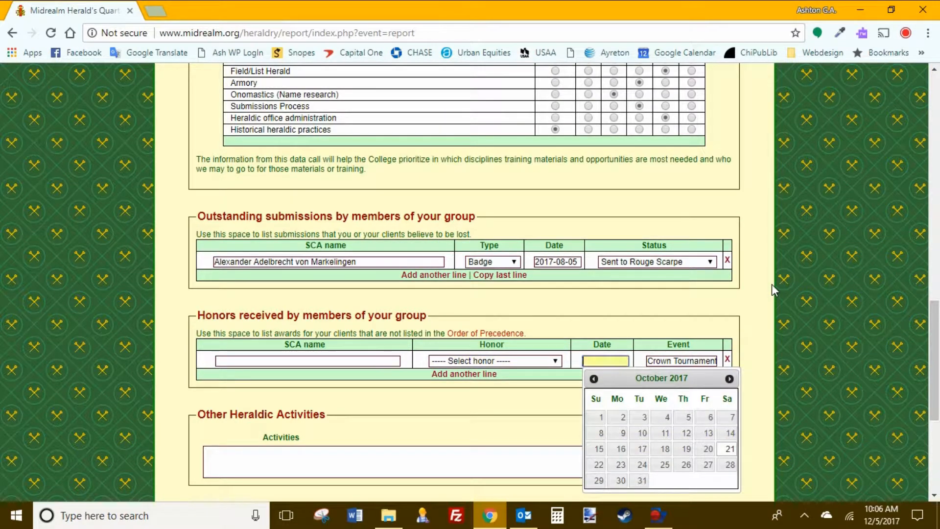
key(Tab)
key(Delete)
key(Tab)
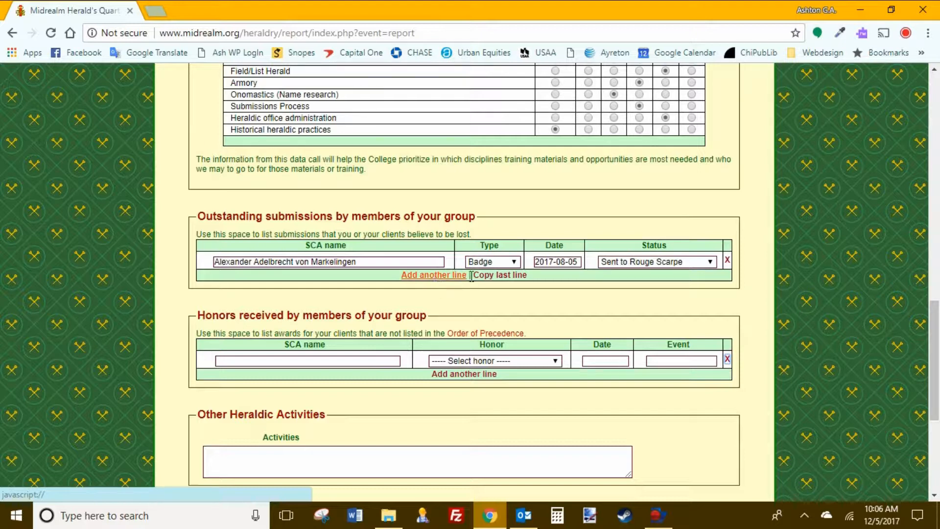
click(516, 283)
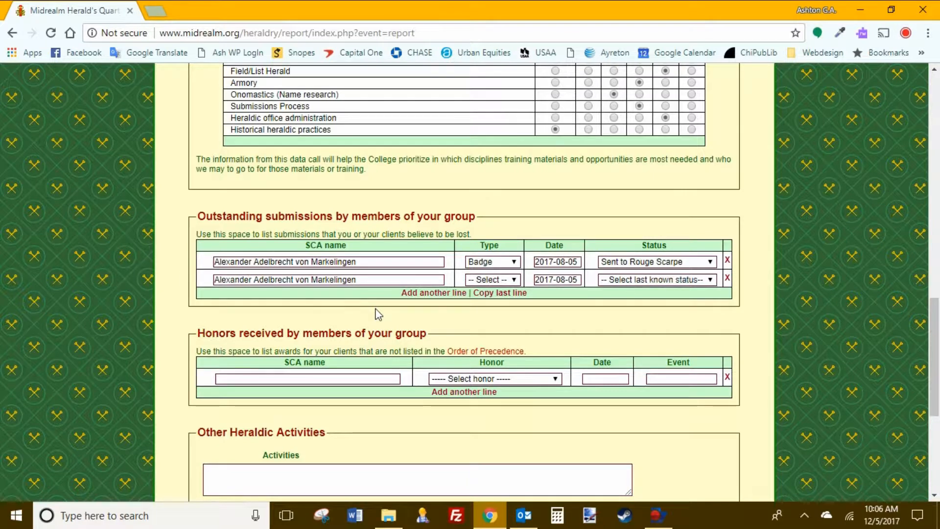
click(728, 273)
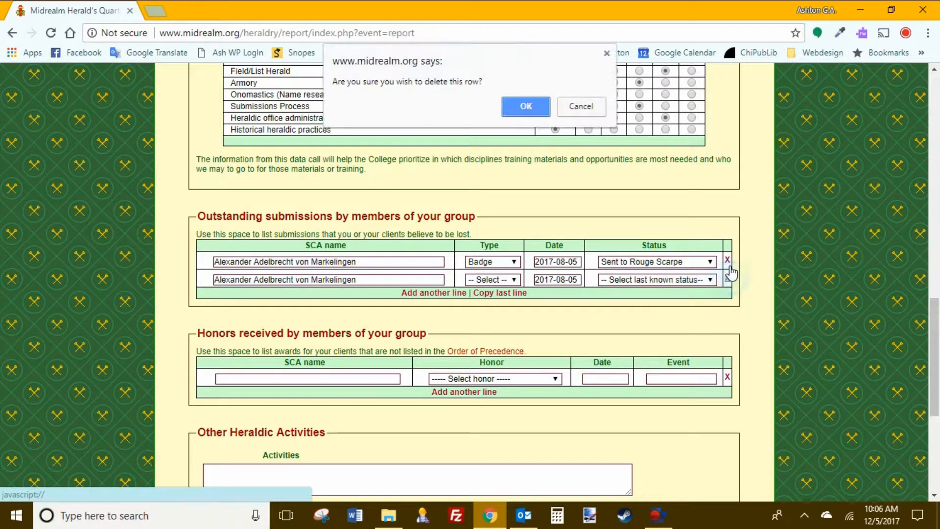
click(523, 107)
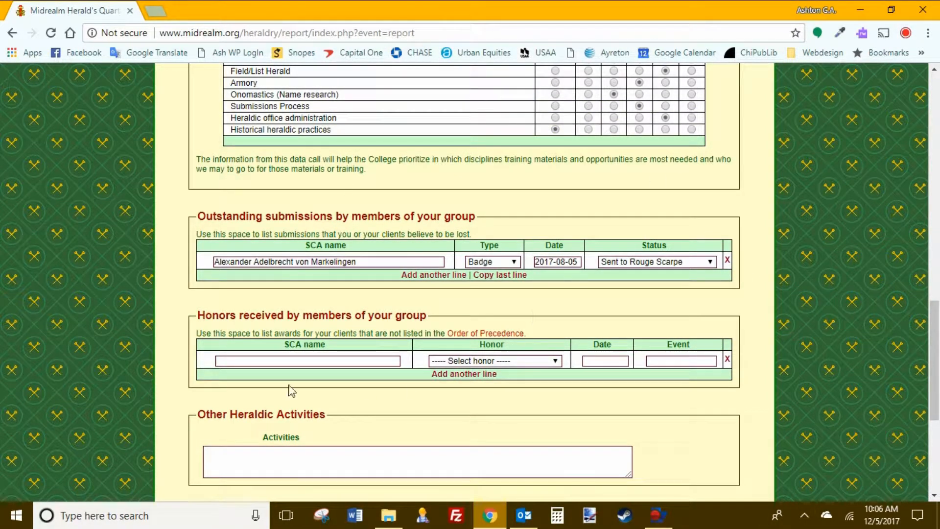
click(285, 467)
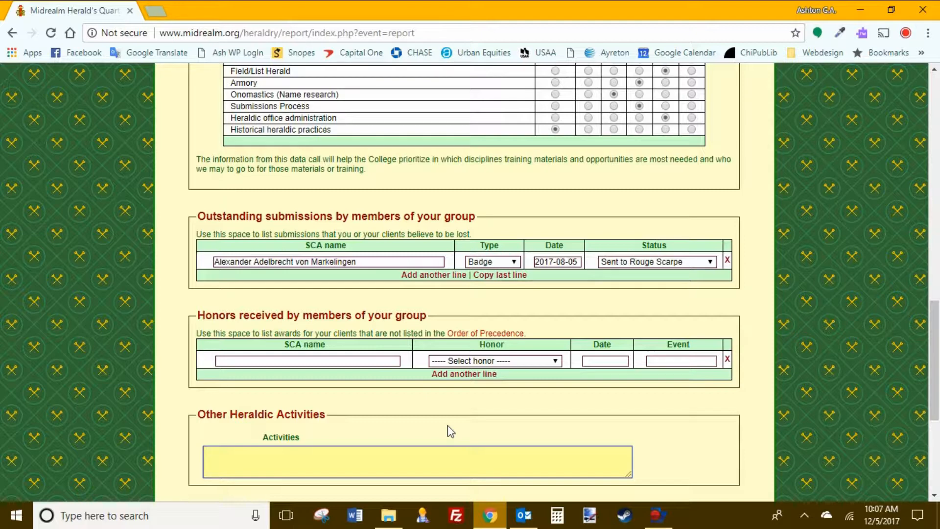
Step: Write 'Assisted with Heraldic Submissions at Event Consultation' in Activities, fixing Conusultation via spell-check
scroll(448, 432, up, 1)
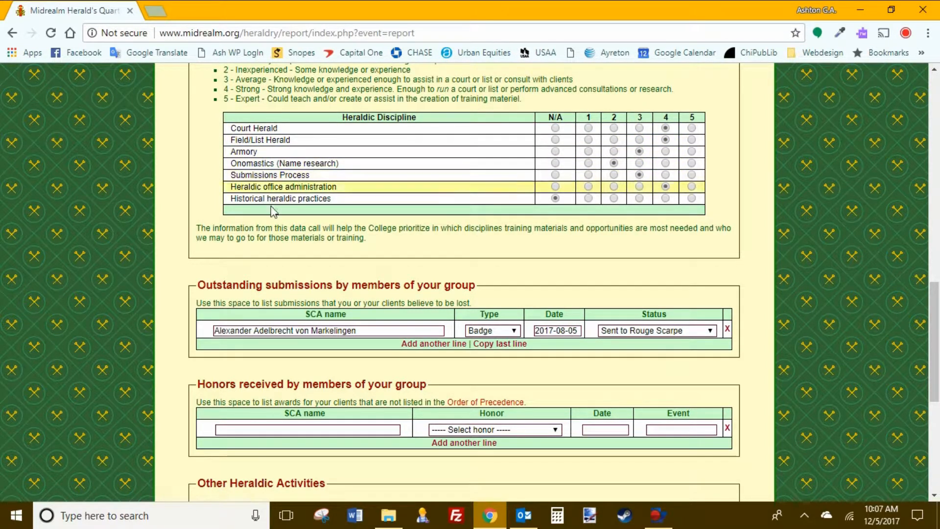
scroll(484, 363, down, 5)
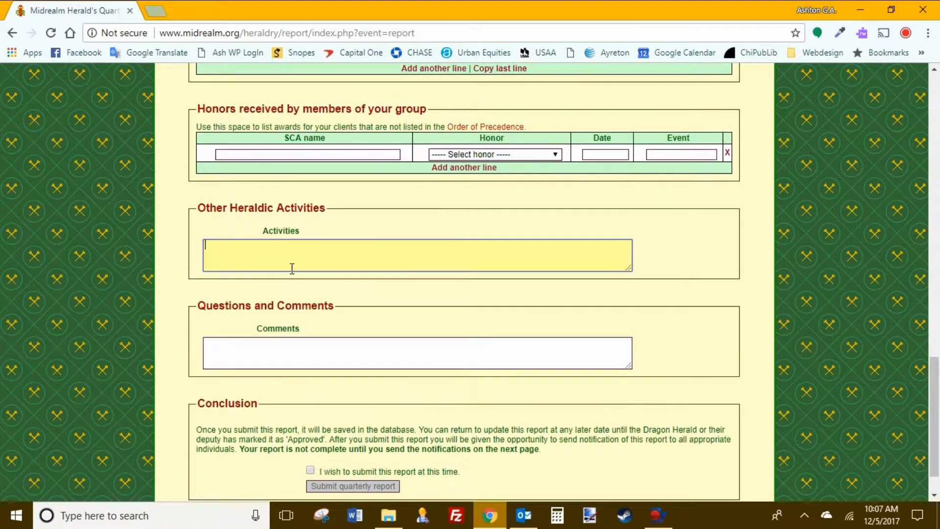
click(304, 247)
text(Assisted with S)
key(BackSpace)
text(Herald)
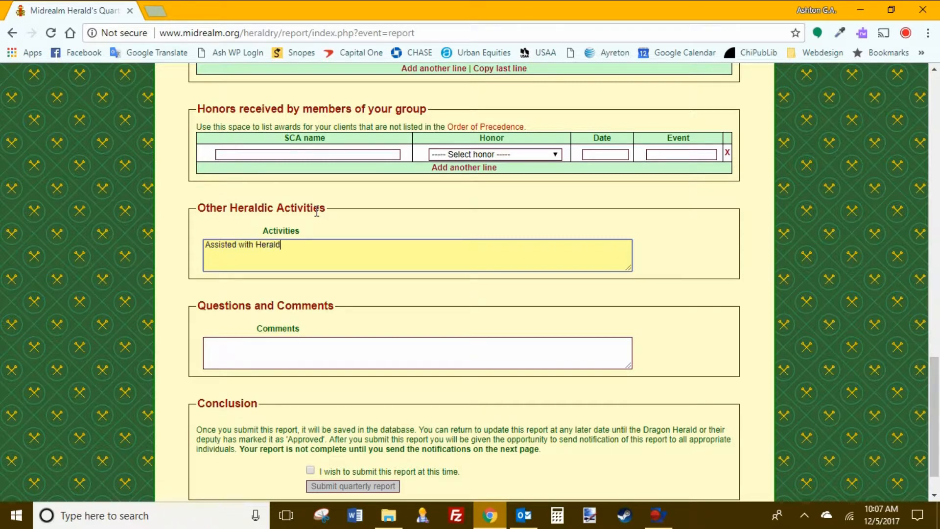
text(ic Submissions,)
click(317, 211)
scroll(315, 210, down, 1)
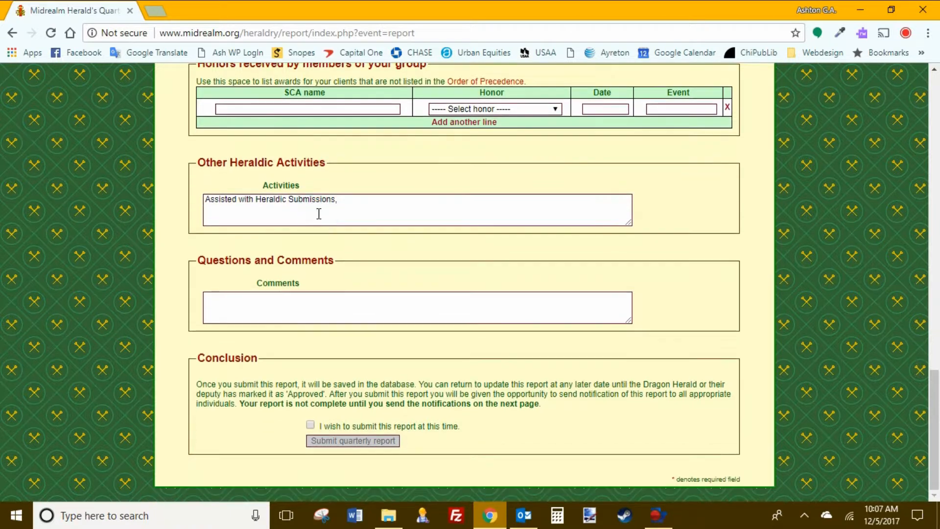
click(355, 205)
key(BackSpace)
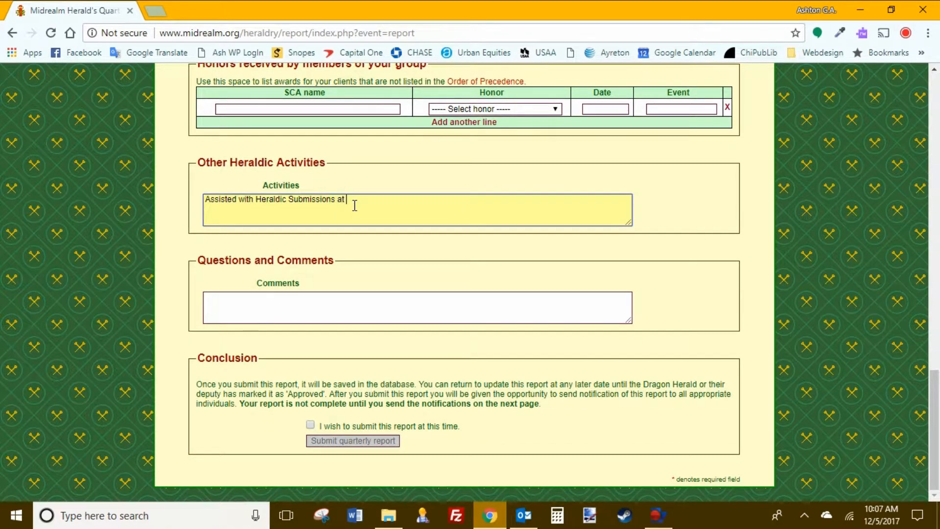
text(at Event Conusultation)
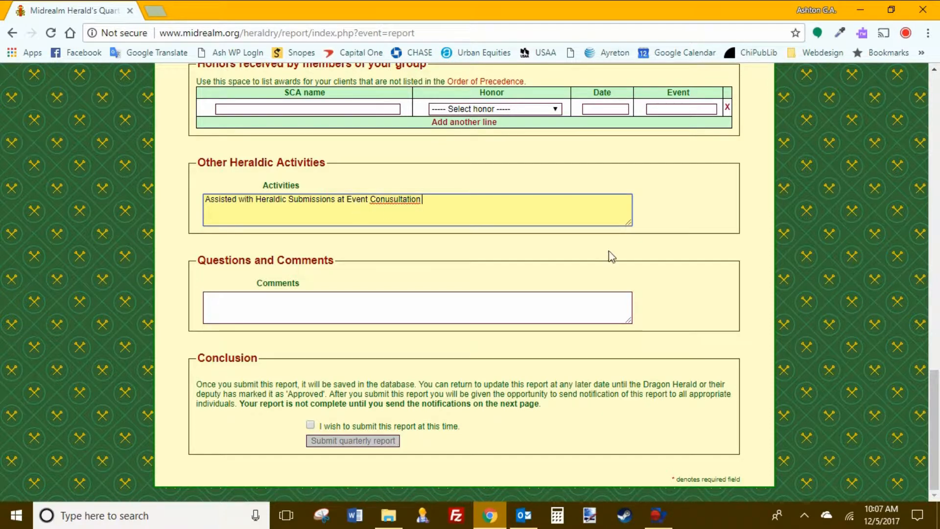
right_click(398, 198)
click(440, 208)
Step: Add 'Tables. Assisted with heralding Court at Fall Crown Tournament. Cried the field at Event in kingdom.'
text(Tables.)
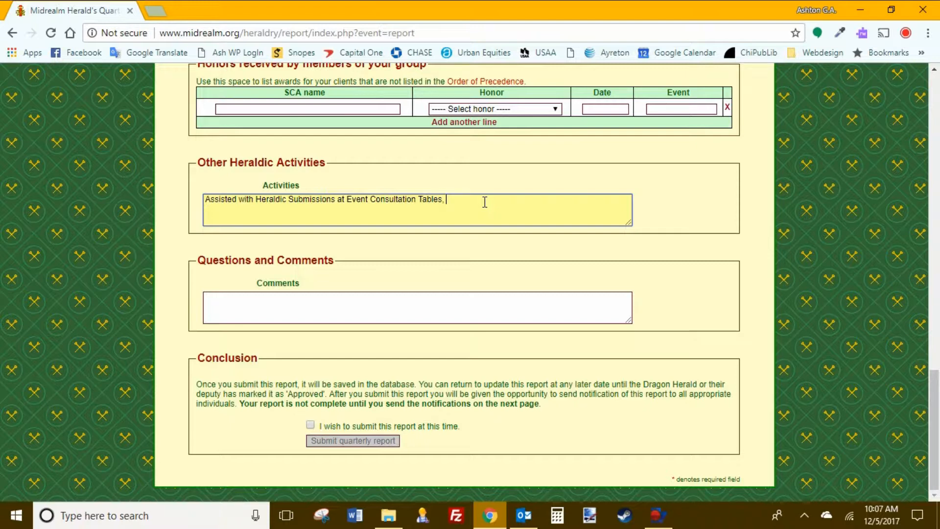
text( Assisted with Cou)
key(BackSpace)
key(BackSpace)
key(BackSpace)
key(BackSpace)
key(BackSpace)
key(BackSpace)
text(ith heralding )
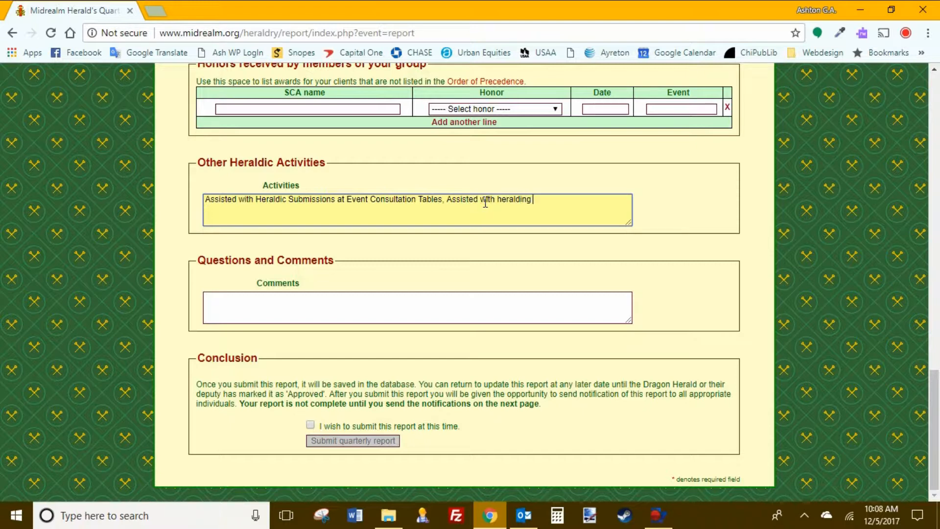
text(Court at Fall Coronatio)
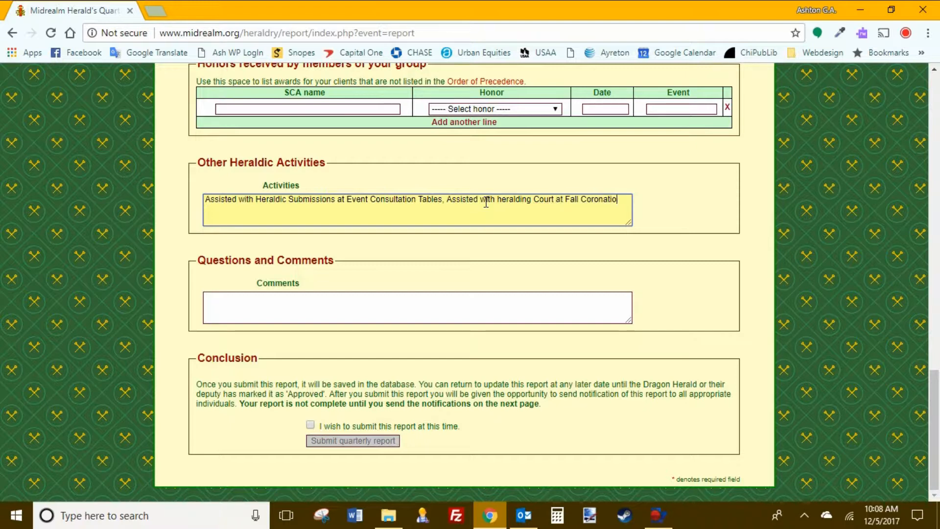
key(BackSpace)
key(BackSpace)
key(BackSpace)
key(BackSpace)
key(BackSpace)
key(BackSpace)
key(BackSpace)
key(BackSpace)
key(BackSpace)
key(BackSpace)
text(rou)
key(BackSpace)
text(wn Tournament. )
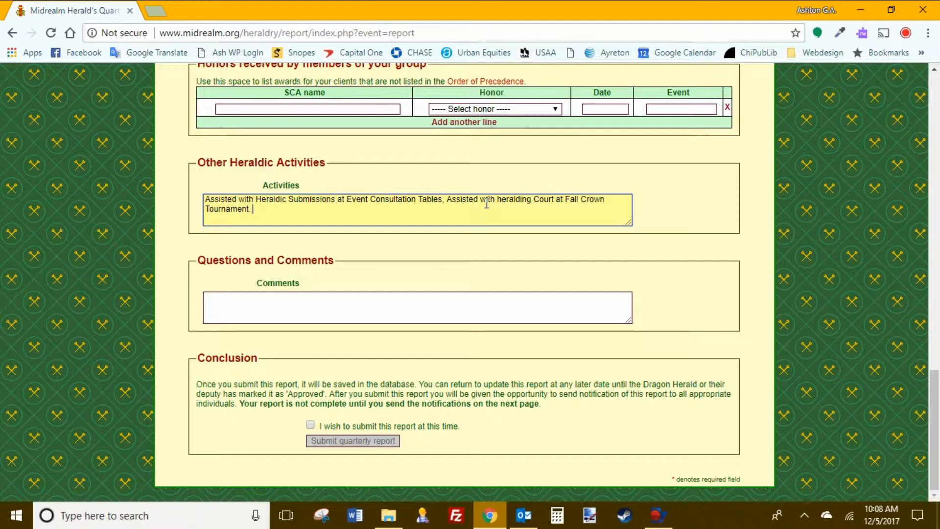
text(Cried the field at Event in)
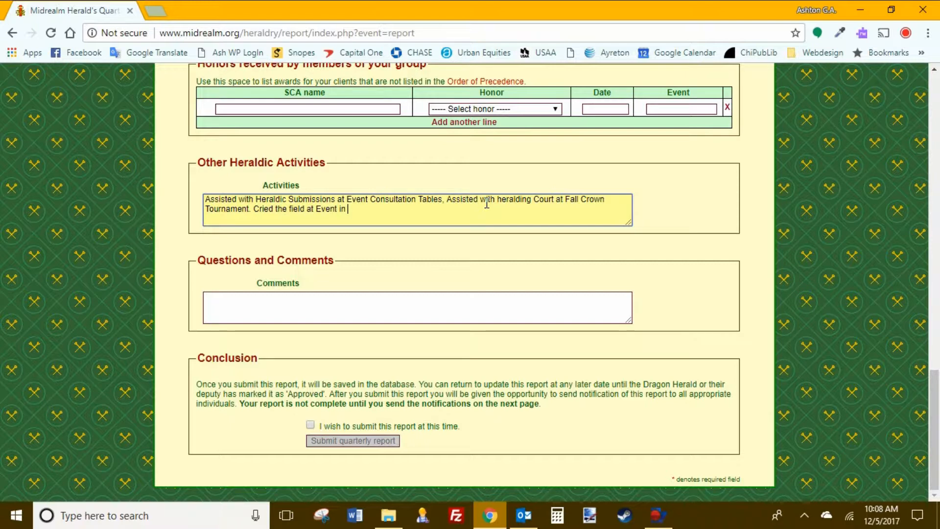
text( kingdom.)
key(Tab)
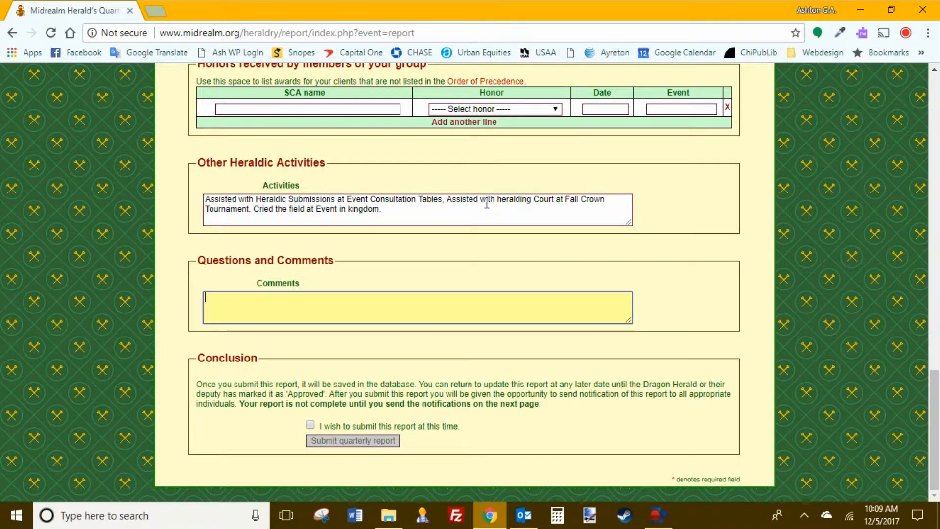
Step: Type 'This is a Dummy report, ignore this, it is not reals.' into the Comments box
text(No)
key(BackSpace)
key(BackSpace)
key(BackSpace)
text(This is a Dumby)
key(BackSpace)
key(BackSpace)
text(my rep)
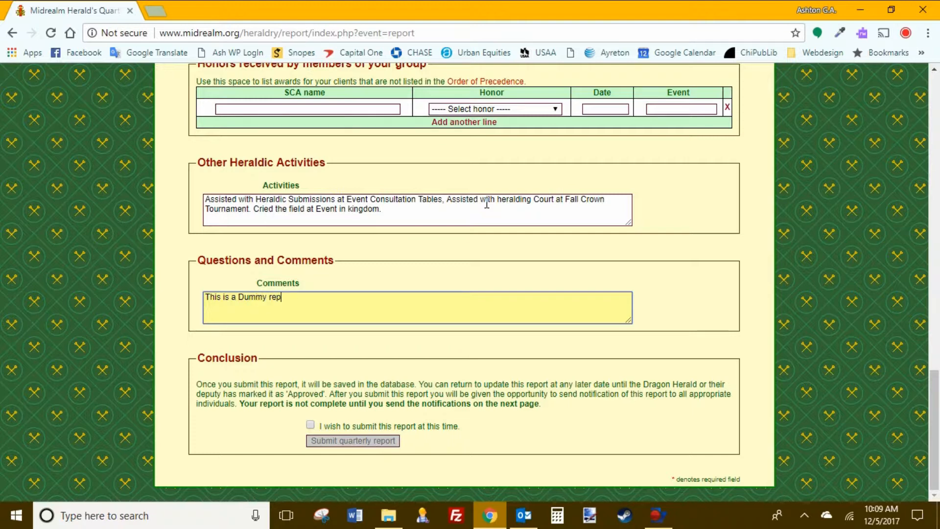
text(ort, ignore this, it is not reals.)
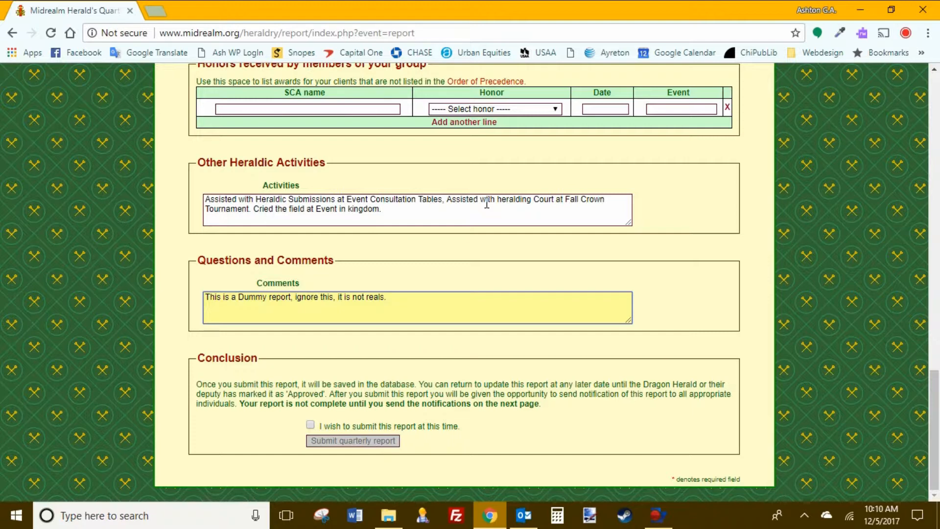
Step: Clear all the existing text out of the Activities box
drag(425, 200, 199, 130)
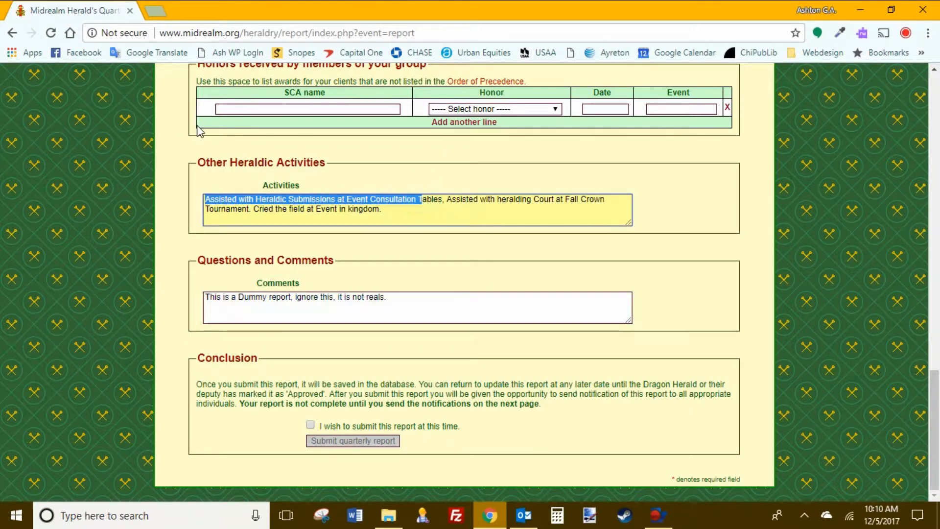
key(Down)
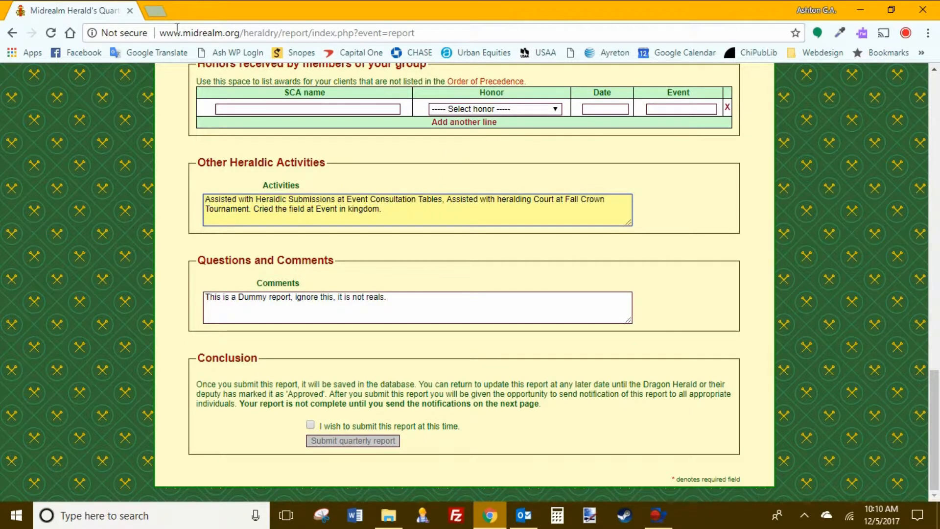
key(Down)
key(Down)
key(shift+Home)
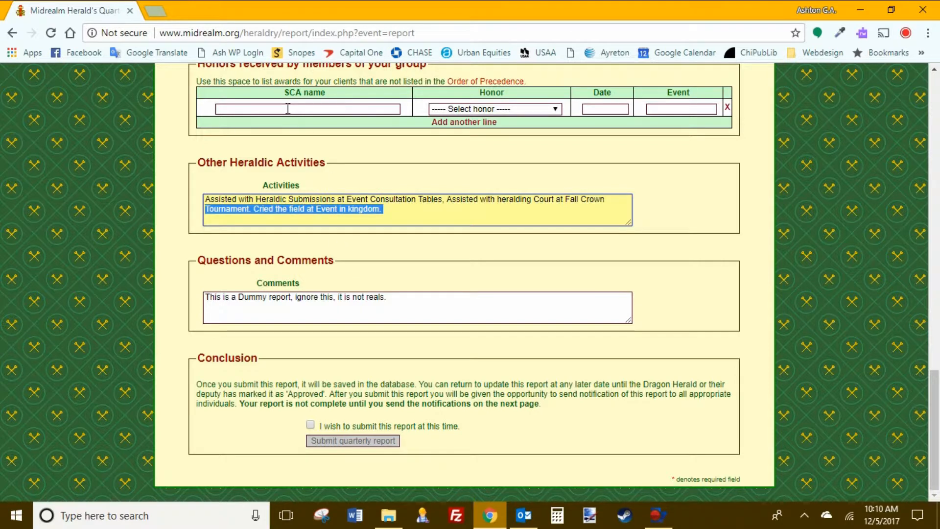
key(shift+Up)
key(BackSpace)
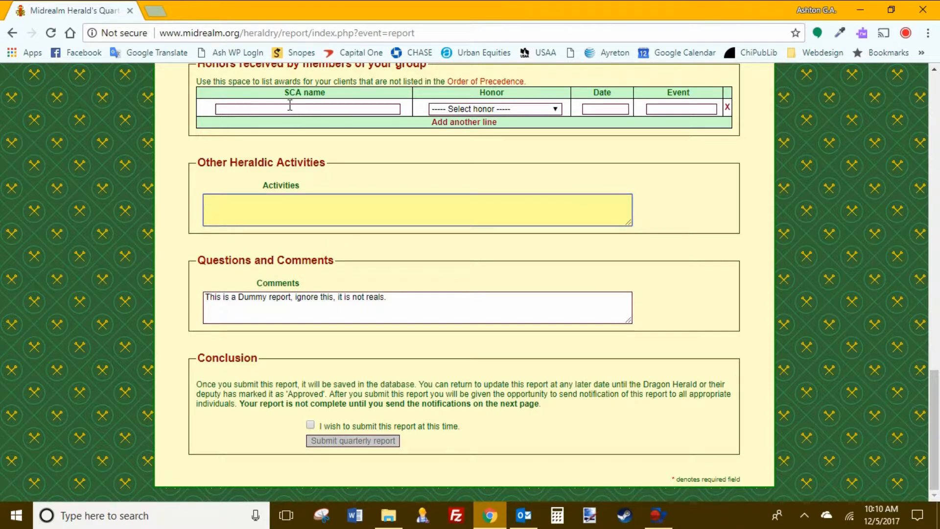
key(Tab)
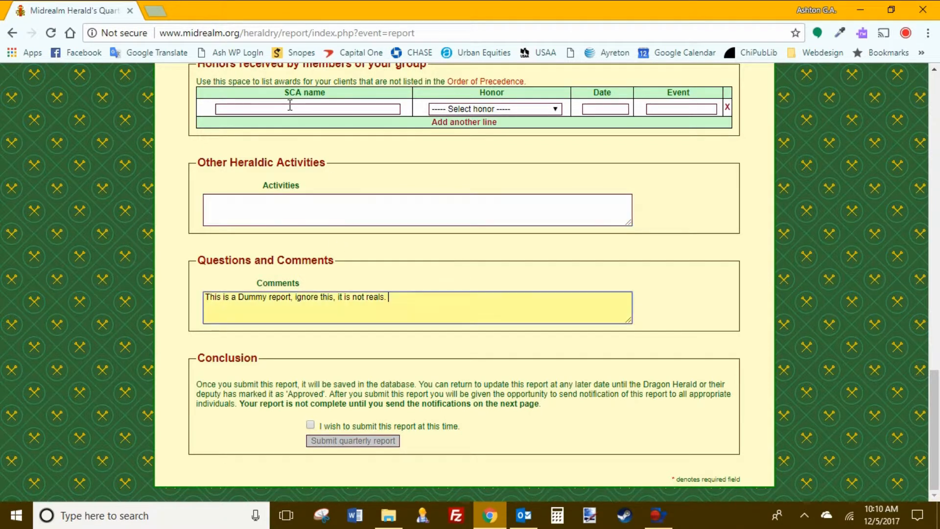
Step: Copy the Comments sentence 'This is a Dummy report, ignore this, it is not reals.' into Activities
click(262, 84)
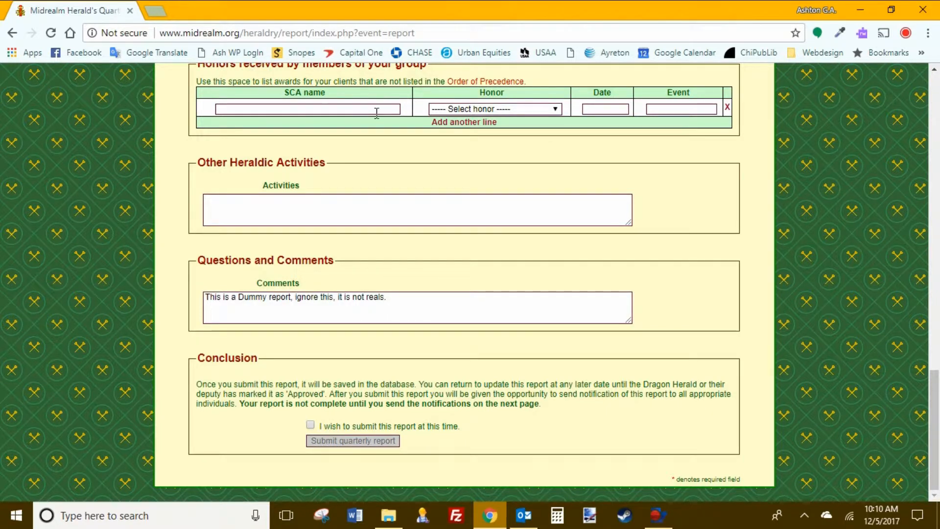
drag(465, 311, 119, 299)
key(ctrl+c)
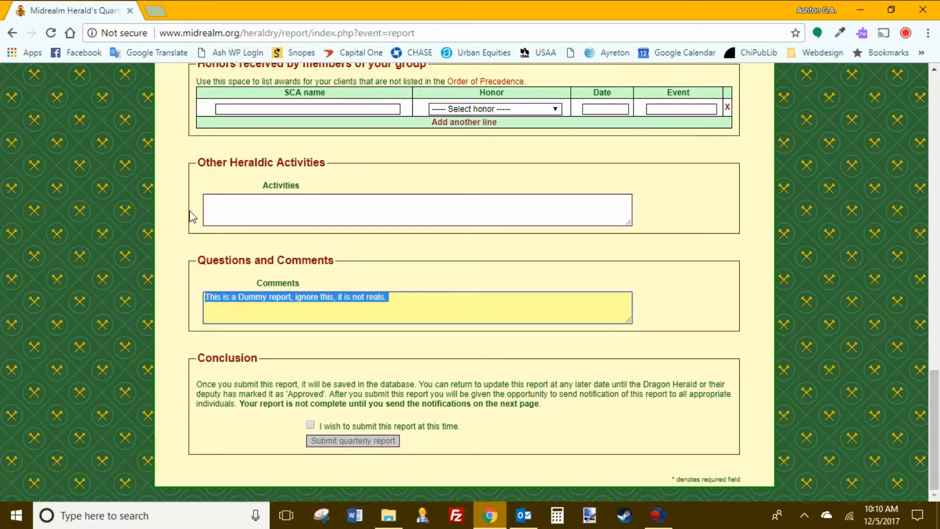
click(310, 210)
key(ctrl+v)
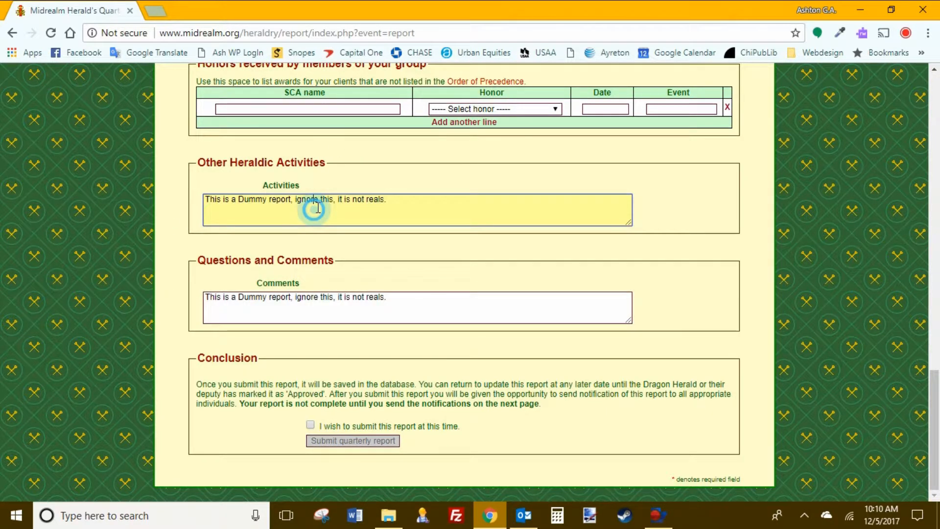
click(382, 406)
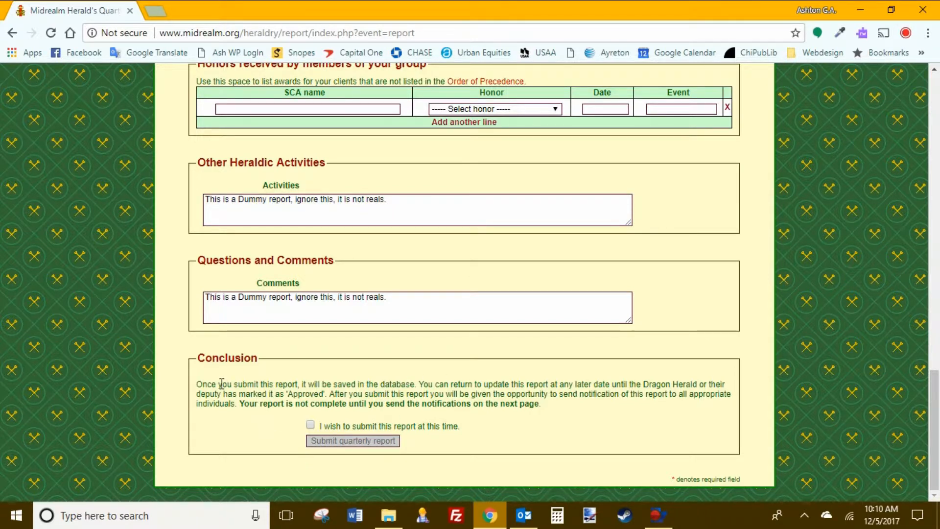
Step: Tick 'I wish to submit this report at this time' and submit the quarterly report
click(312, 426)
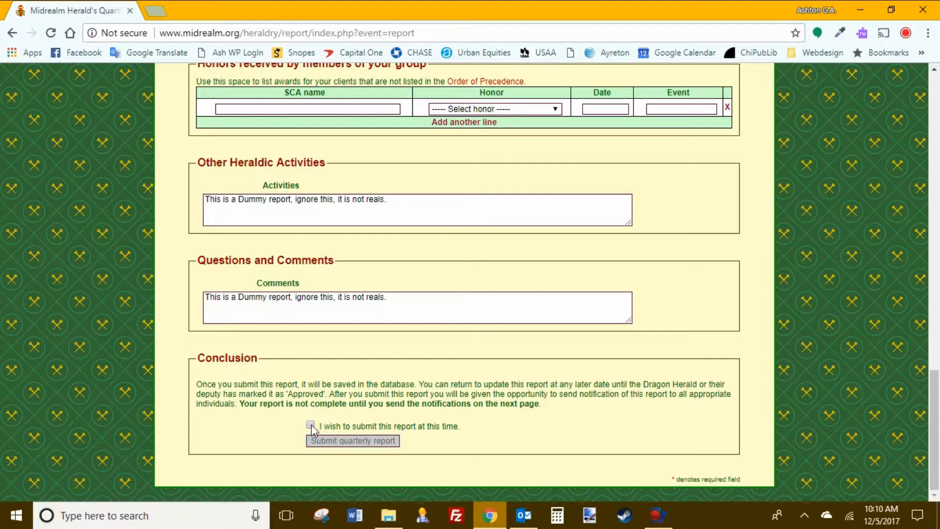
click(311, 425)
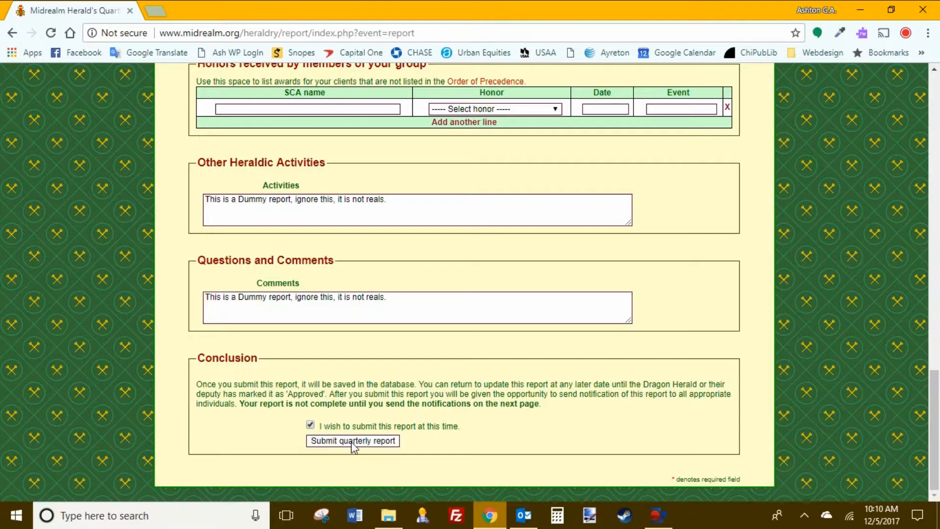
click(382, 440)
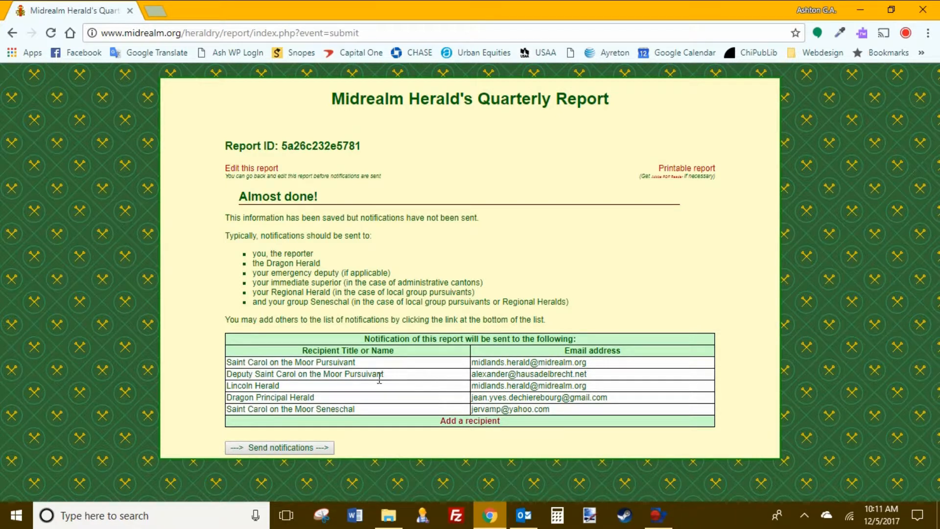
Step: Add a new empty recipient row and step through its Recipient Title and Email fields
click(485, 422)
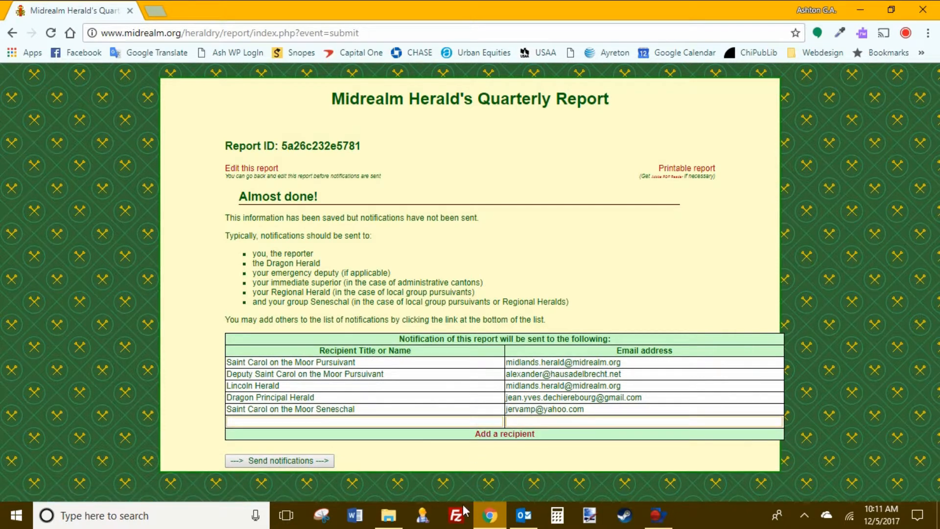
click(350, 422)
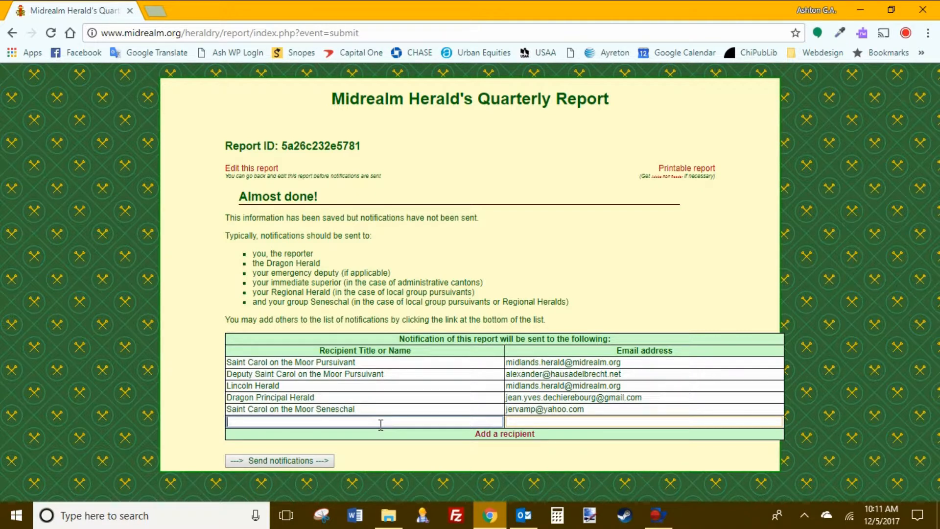
key(Tab)
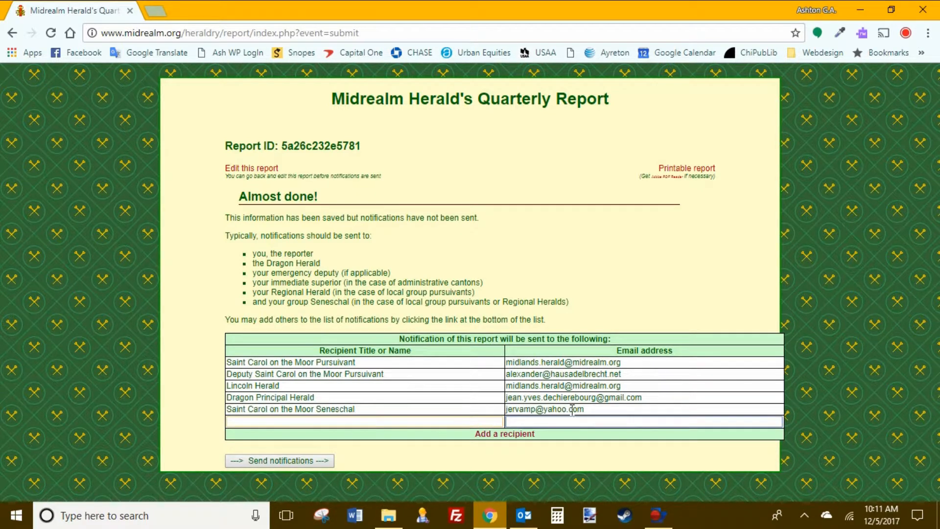
click(593, 425)
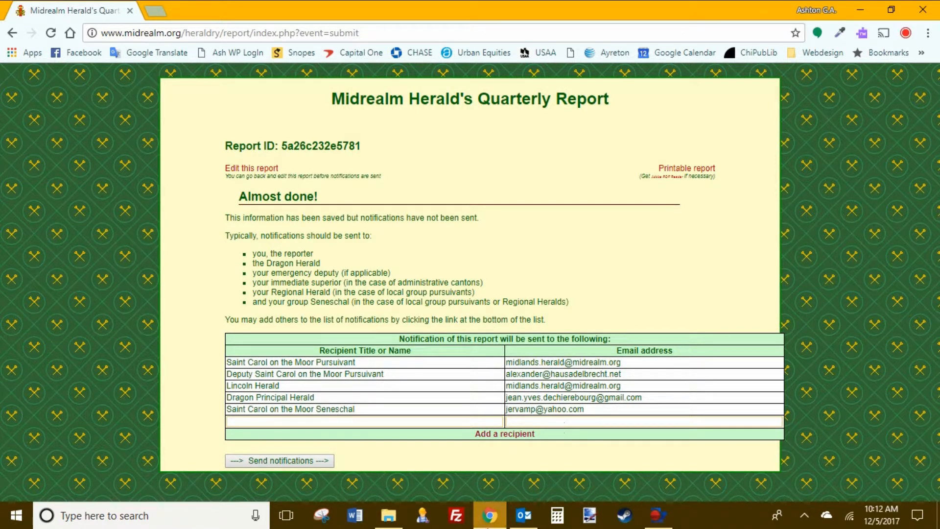
Step: Add Baronial Pursuivant Ayreton with their e-mail address as a recipient and send all notifications
click(383, 422)
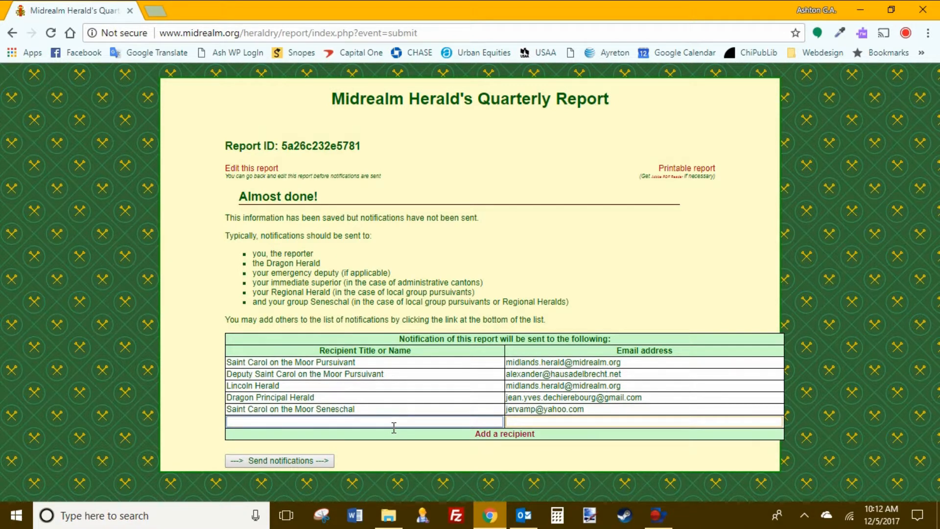
text(Baronial Pursiuivant Ayreton)
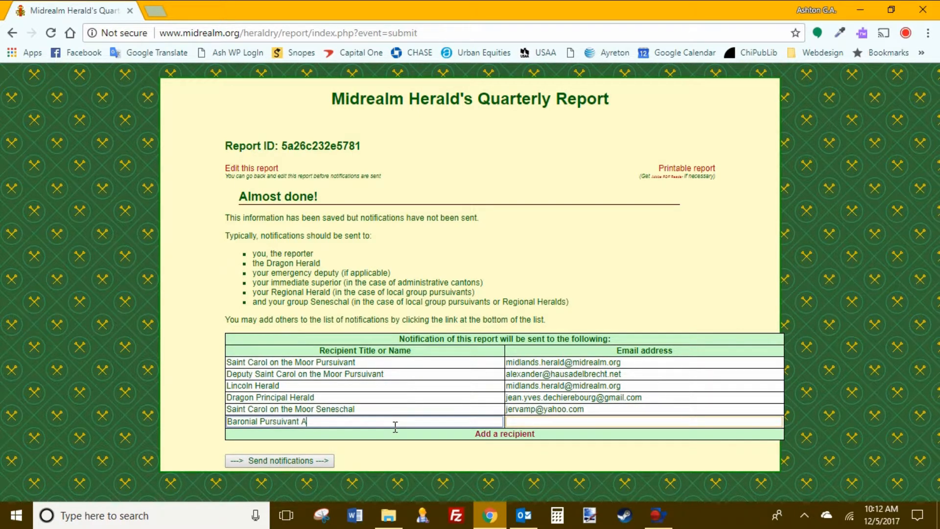
key(Tab)
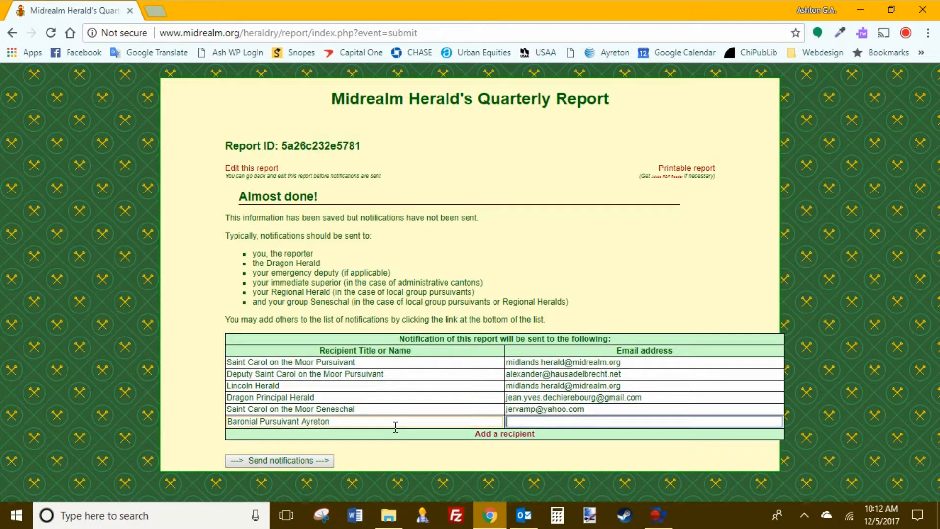
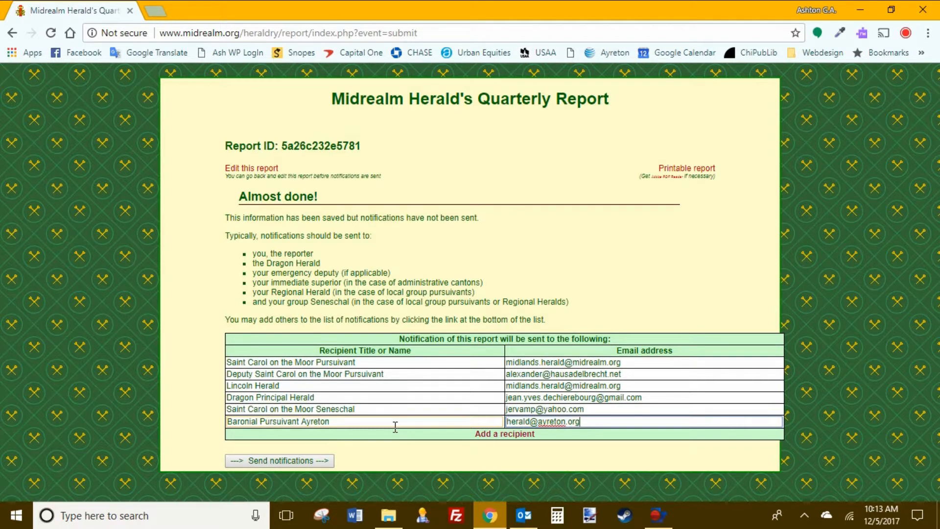
click(272, 462)
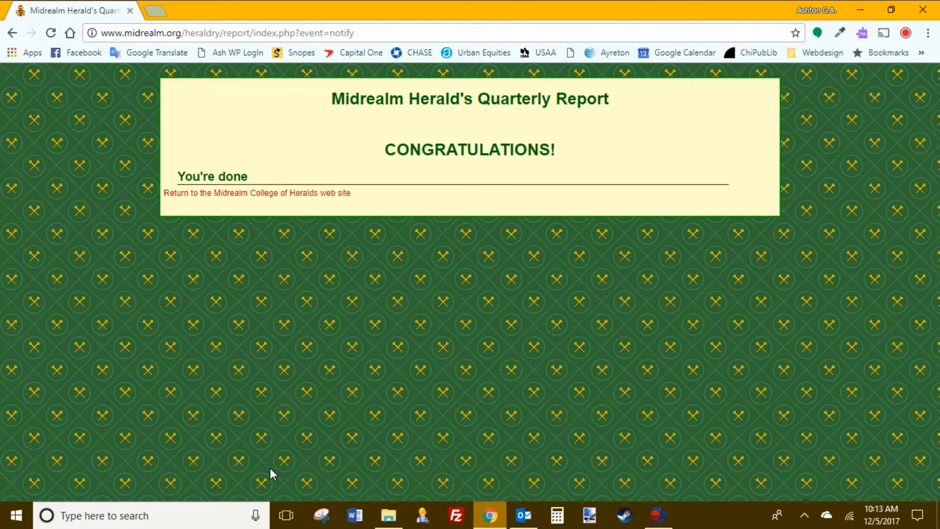
click(523, 515)
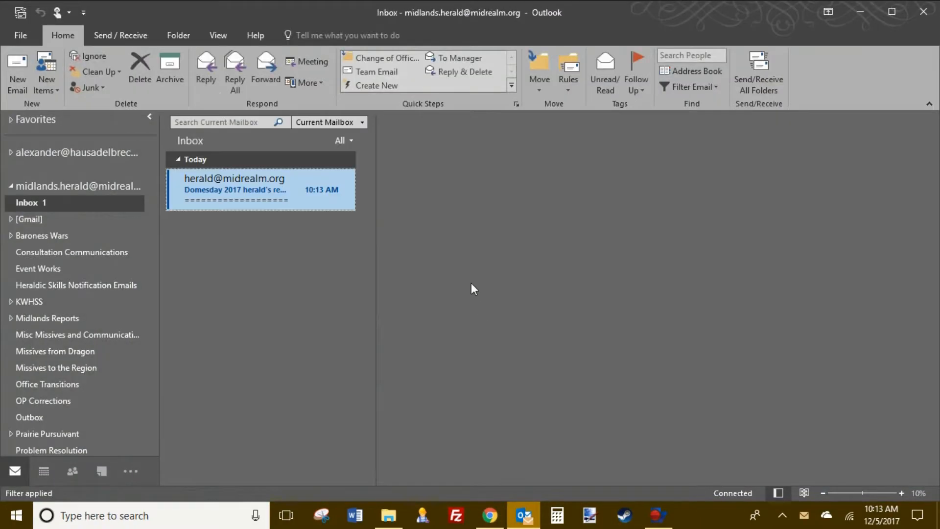
Step: Open the Domesday 2017 herald's report email, check its 7 recipients, and select the report ID
click(204, 196)
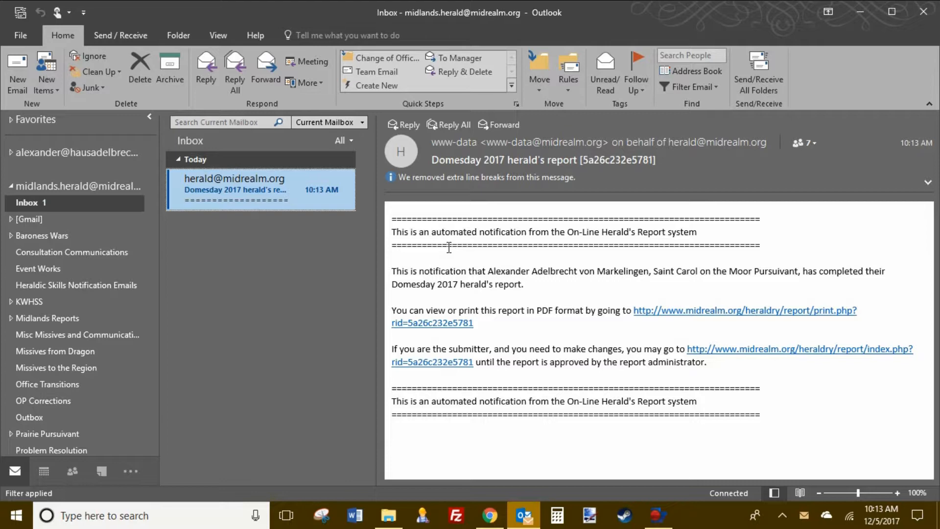
click(811, 141)
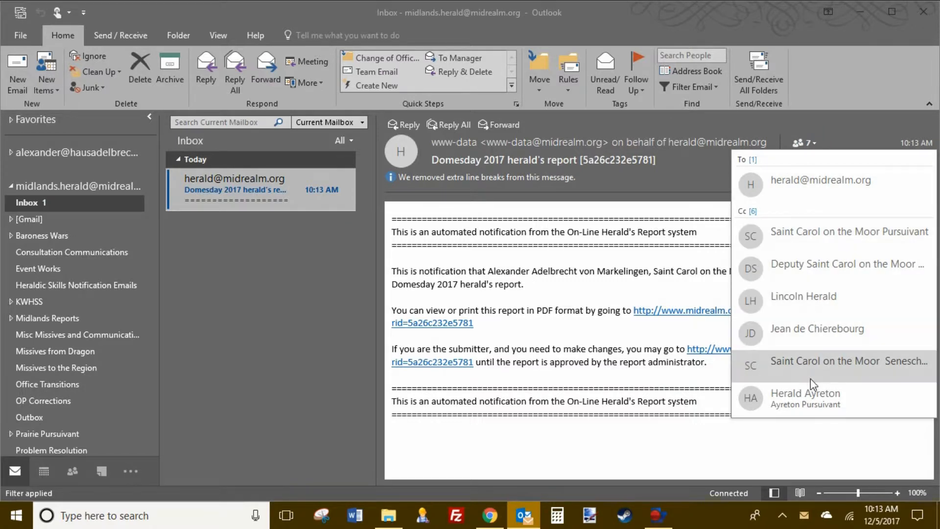
click(548, 260)
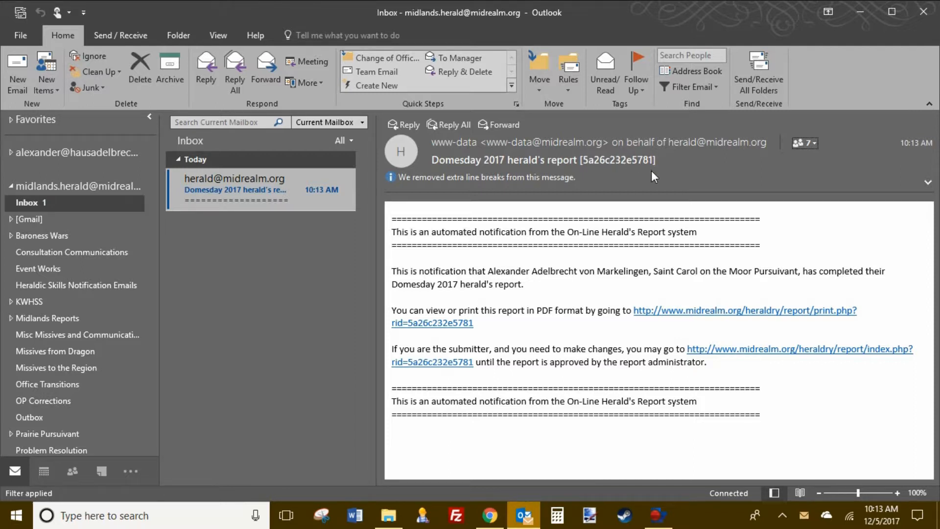
double_click(622, 163)
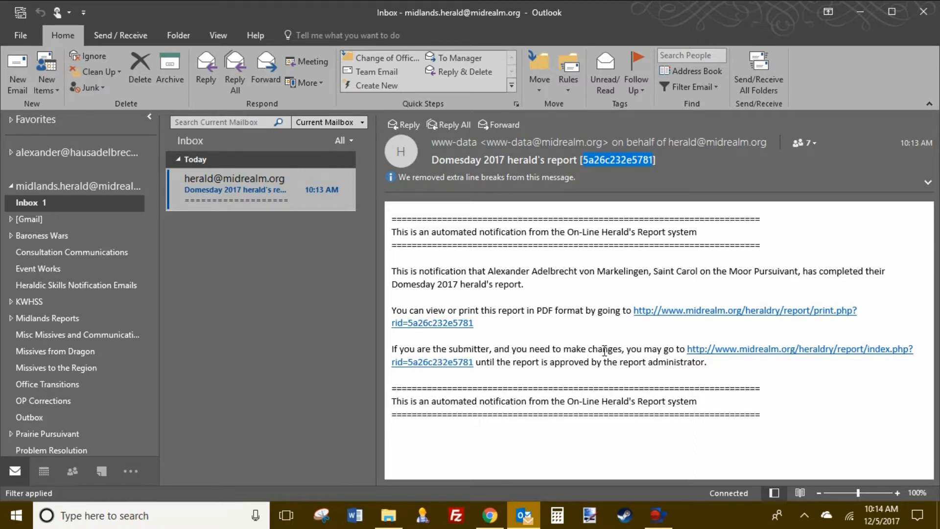
Step: Reopen the report from the email's edit link with the verification code, tick the submit box, and close it
click(871, 356)
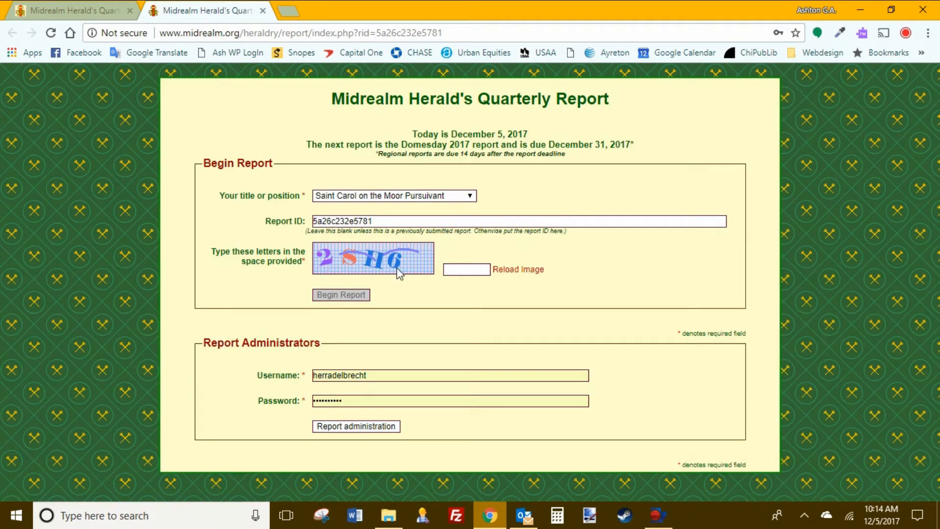
click(476, 269)
text(2)
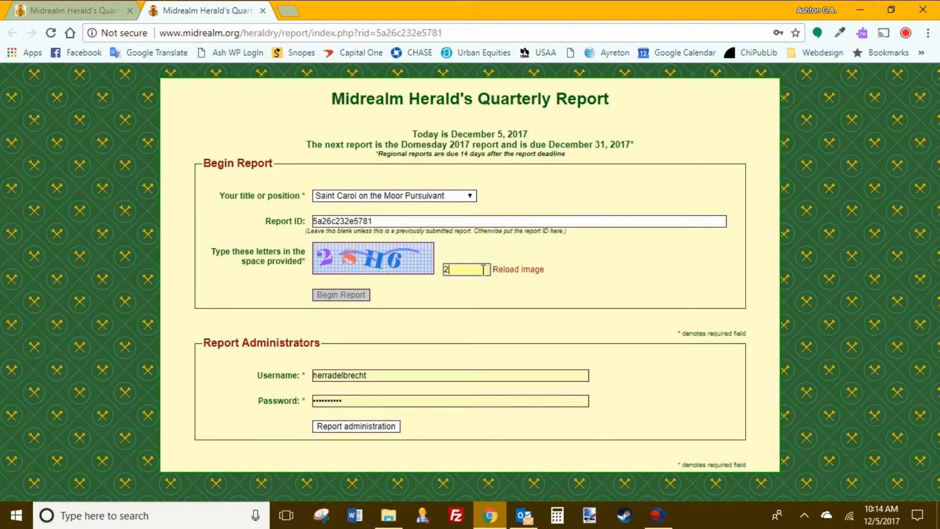
text(SH)
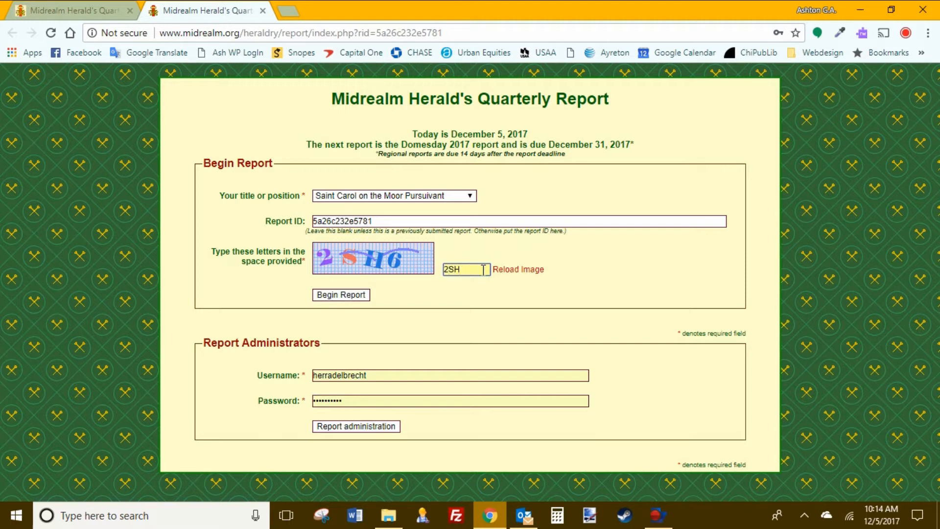
text(6)
click(363, 296)
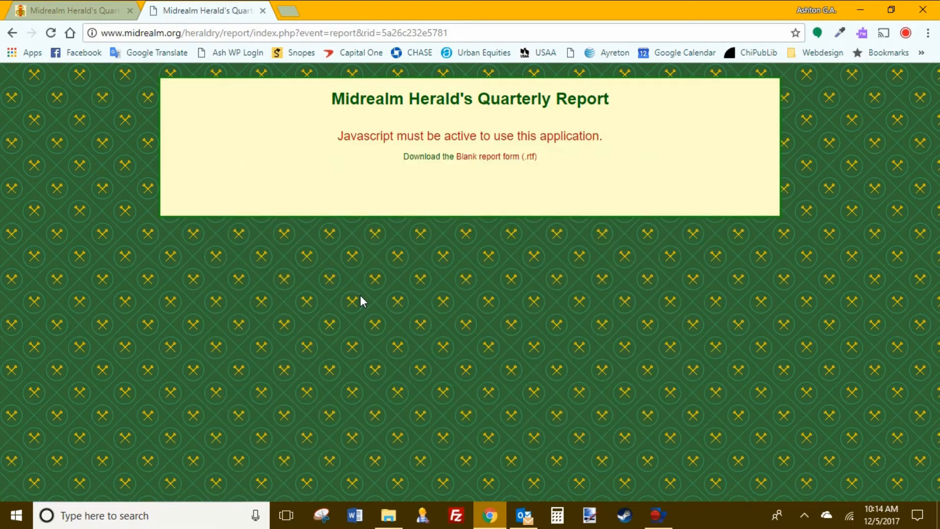
scroll(488, 274, down, 15)
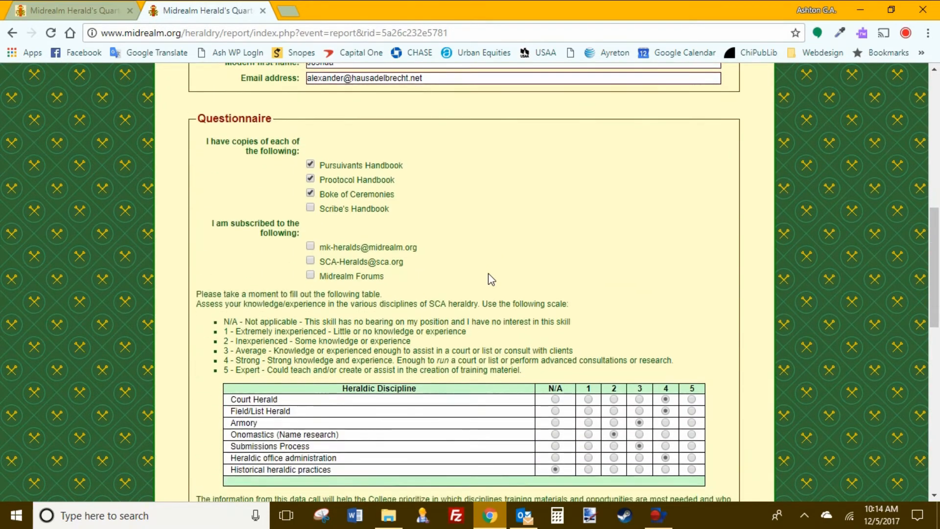
scroll(492, 278, down, 9)
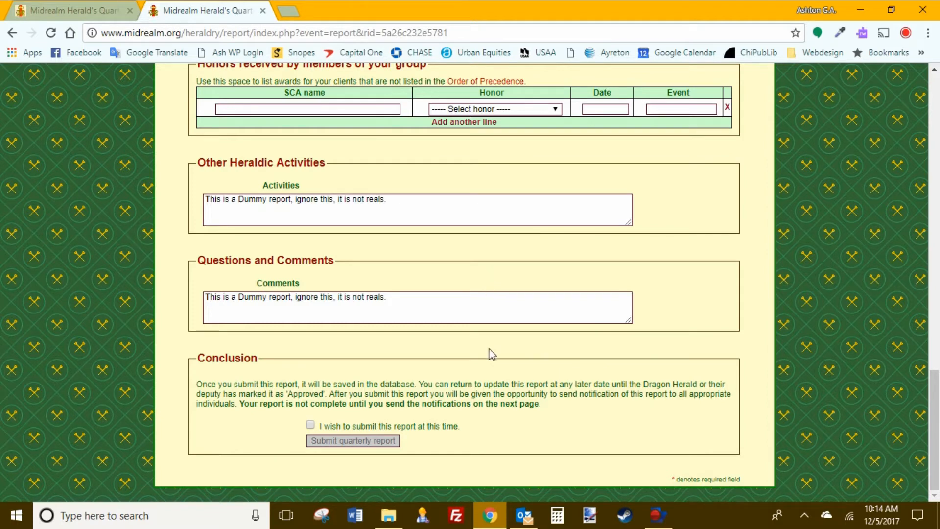
click(311, 425)
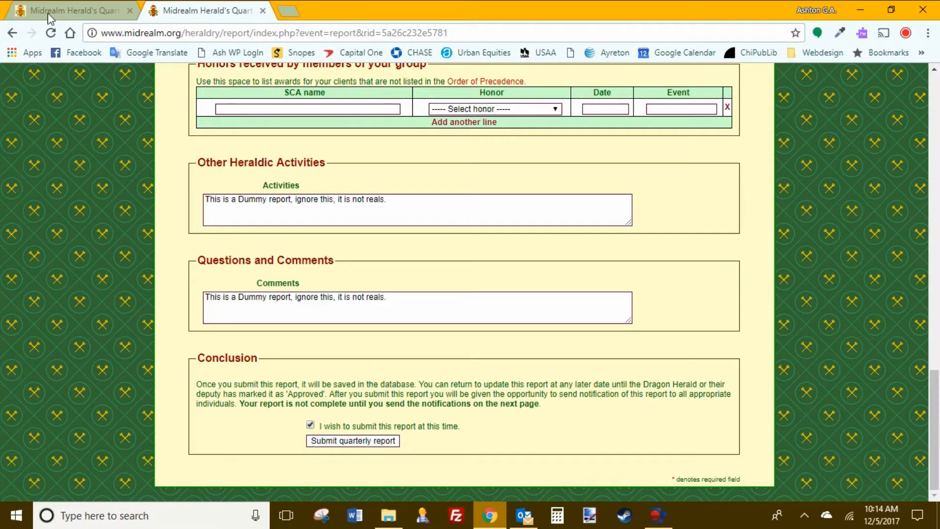
click(264, 12)
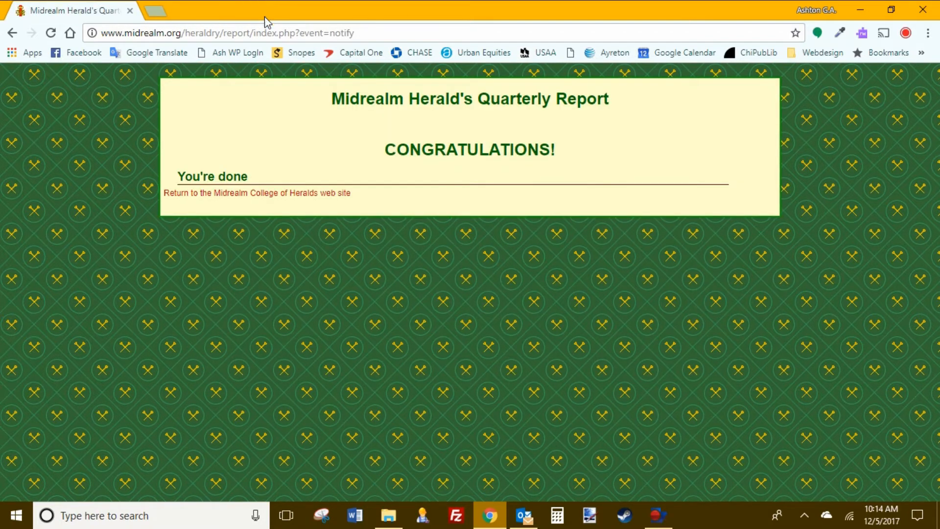